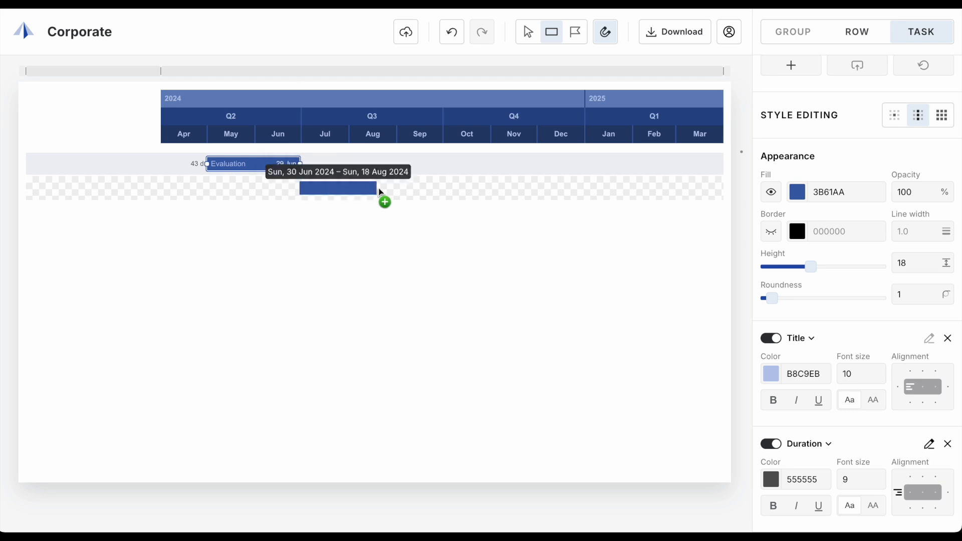
# Name the new second-row task, drawn from 30 Jun to 19 Aug 2024, Design
pyautogui.doubleClick(337, 188)
pyautogui.write('Design')
pyautogui.press('Return')
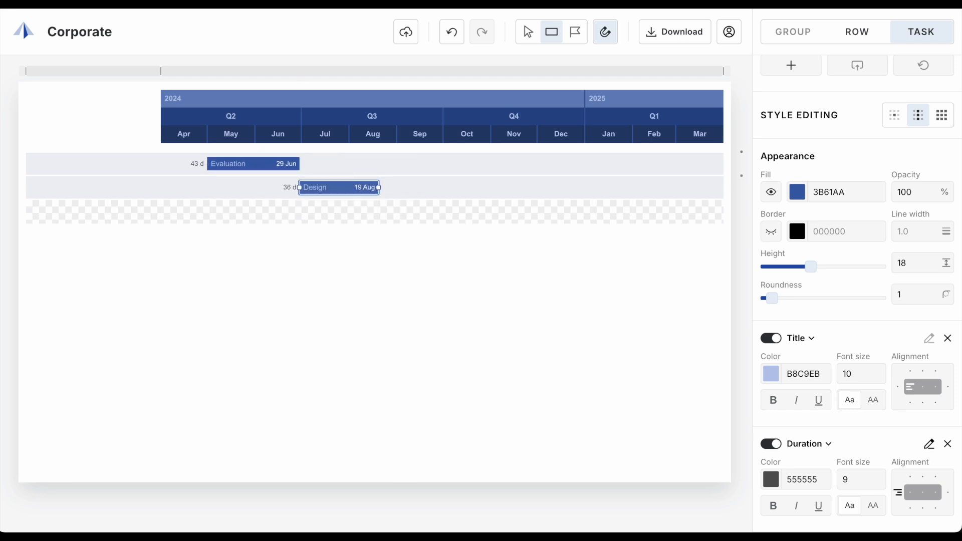
# Add a task named Estimations in a new third row, running from about 28 Aug to 9 Oct 2024
pyautogui.moveTo(394, 210); pyautogui.dragTo(460, 221)
pyautogui.doubleClick(423, 215)
pyautogui.write('Estimations')
pyautogui.press('Return')
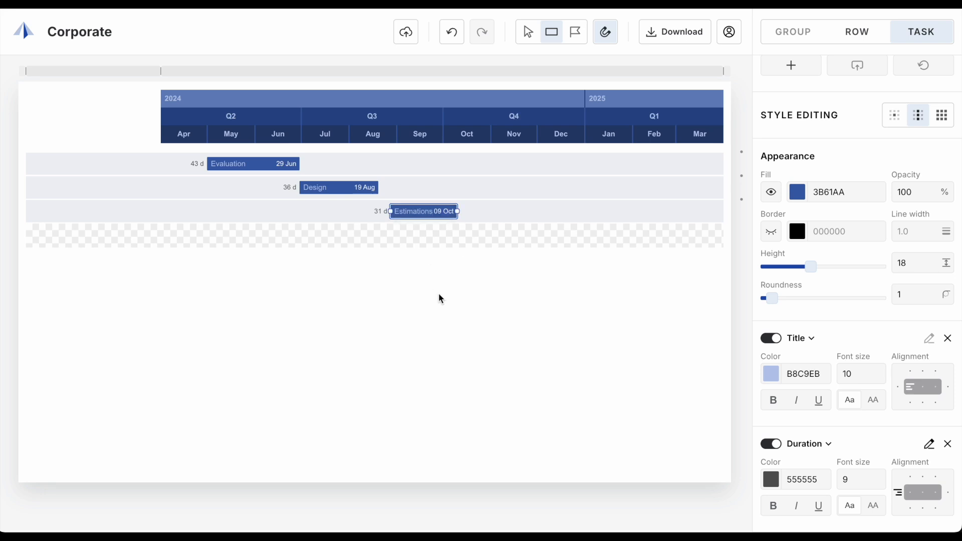
# Place the task style's end date label outside the bars' right end and colour it 555555
pyautogui.scroll(-5, 854, 332)
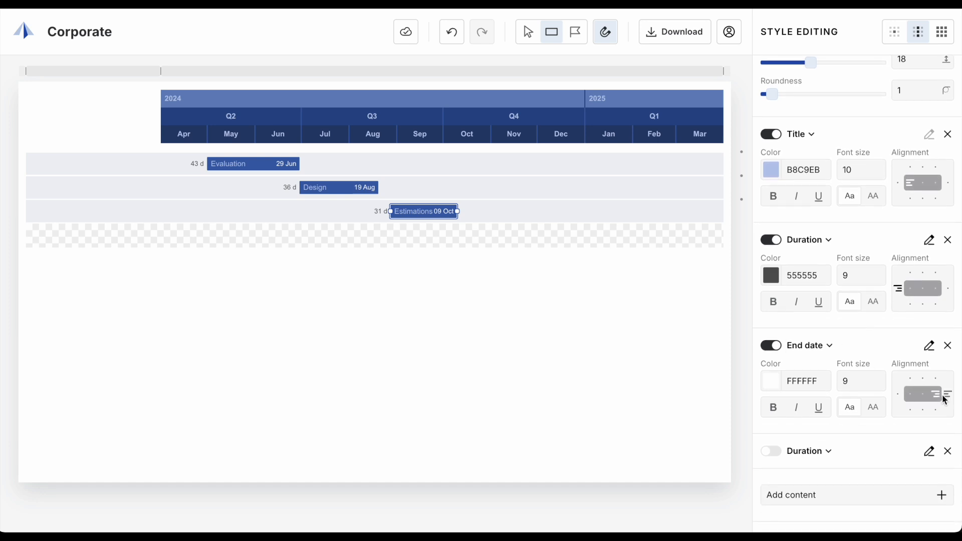
pyautogui.click(946, 400)
pyautogui.click(803, 381)
pyautogui.write('555555')
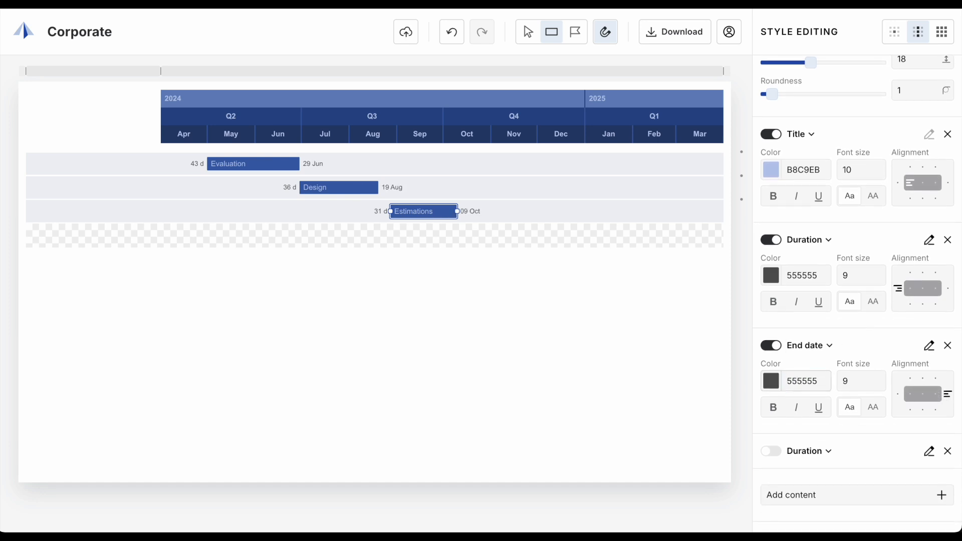
pyautogui.click(713, 365)
# Put the three rows in a group named KickStart and extend its Design task to 27 Aug 2024
pyautogui.click(748, 159)
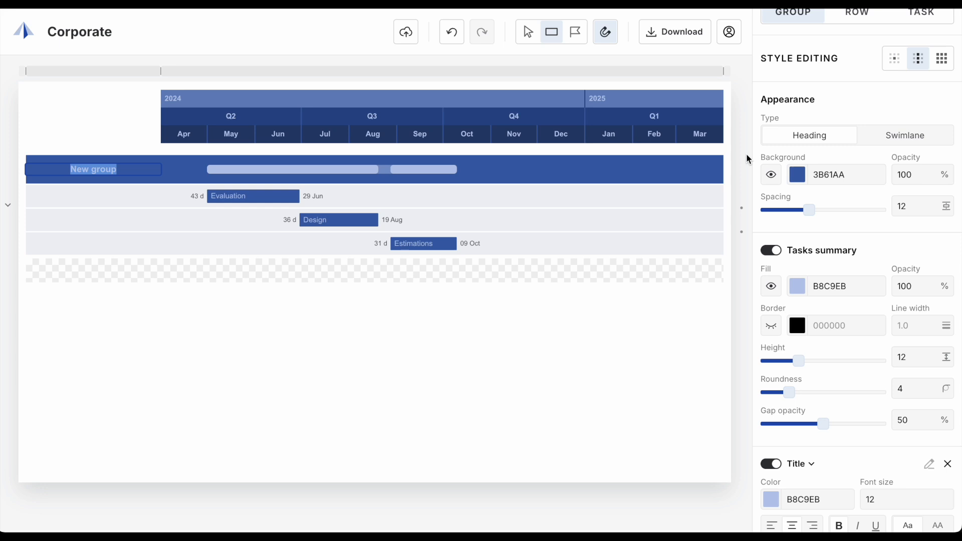
pyautogui.write('Kick')
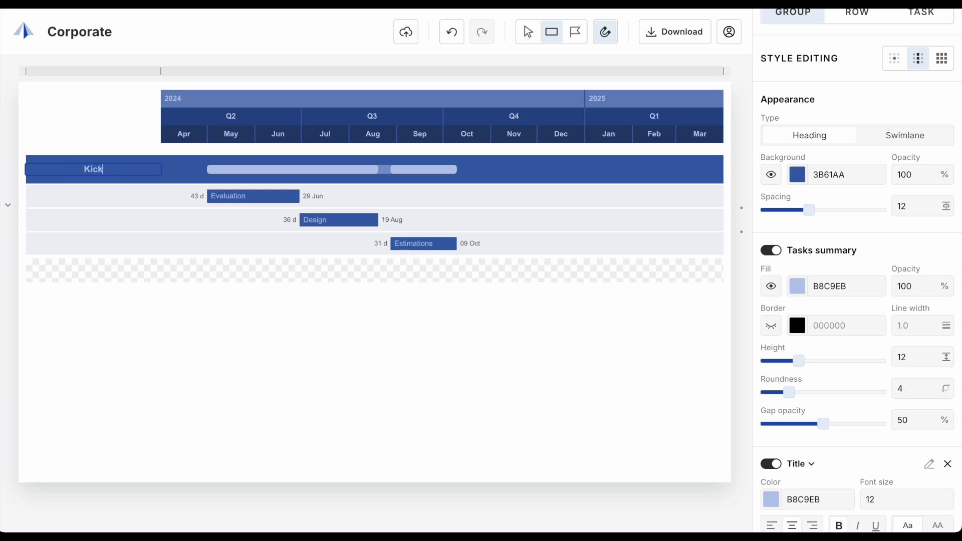
pyautogui.write('Start')
pyautogui.press('Return')
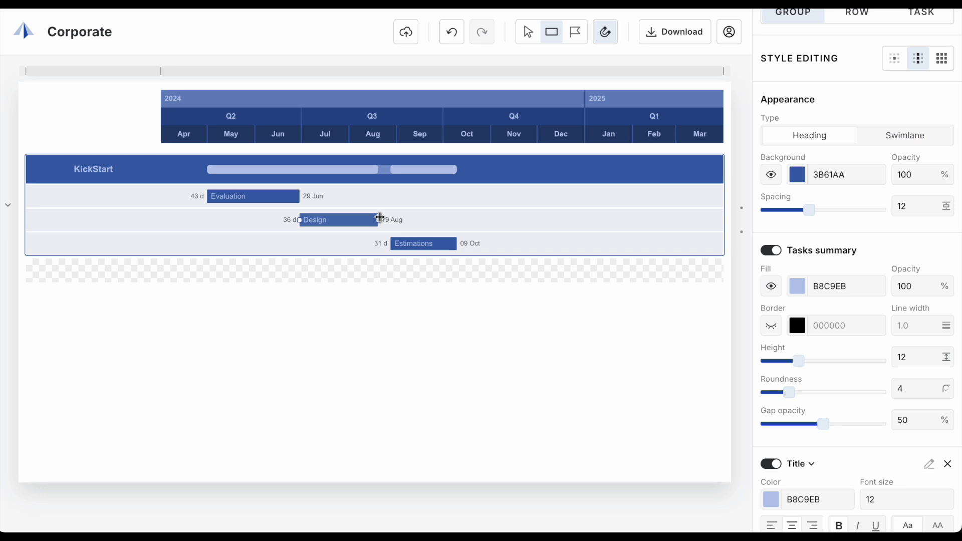
pyautogui.moveTo(380, 218); pyautogui.dragTo(394, 219)
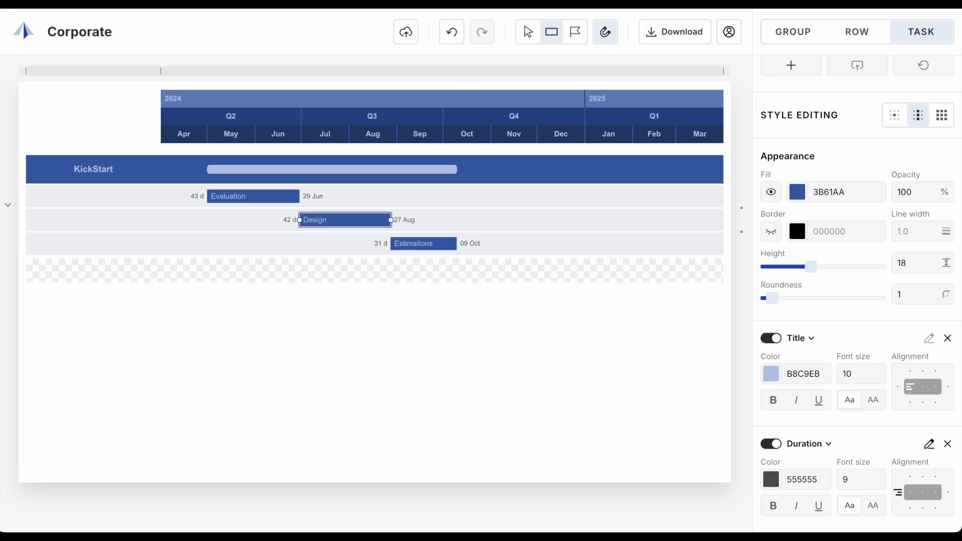
pyautogui.click(545, 453)
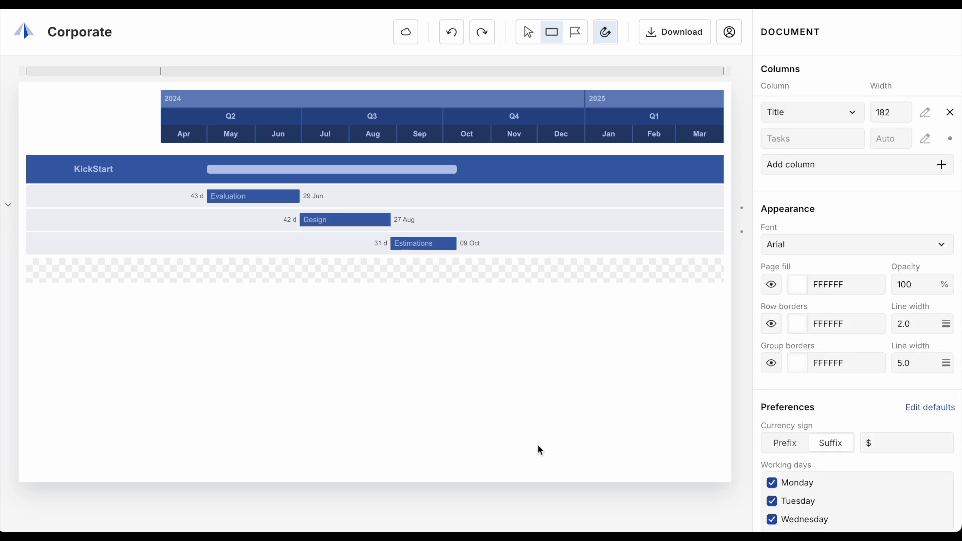
# Add a task named Devops in a new row below Estimations, ending about 4 Sep 2024, and apply Style 2
pyautogui.moveTo(328, 268); pyautogui.dragTo(403, 271)
pyautogui.write('Devops')
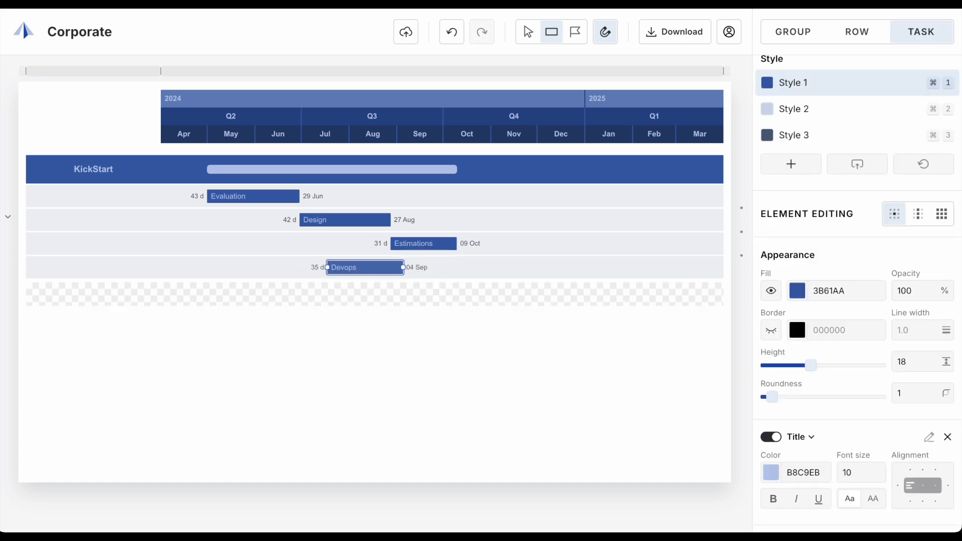
pyautogui.press('Return')
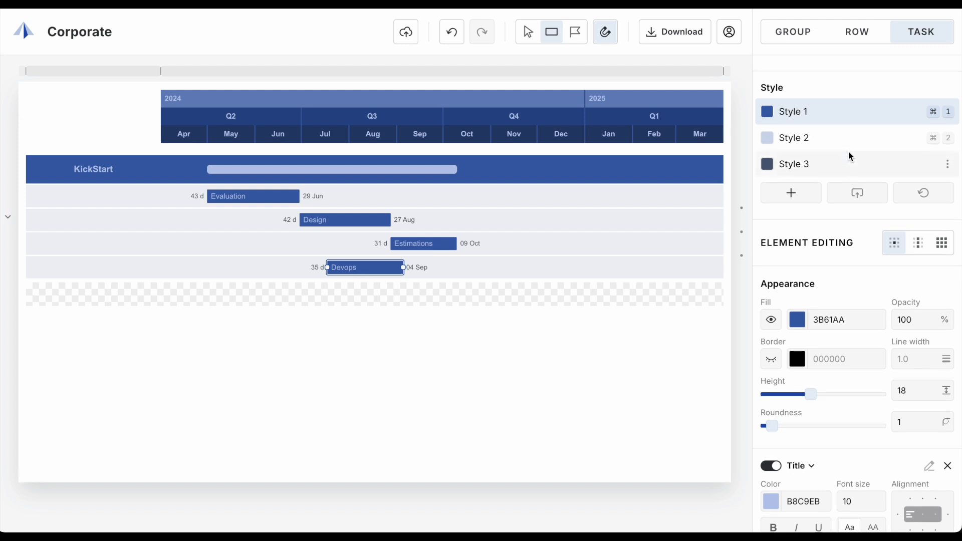
pyautogui.click(847, 140)
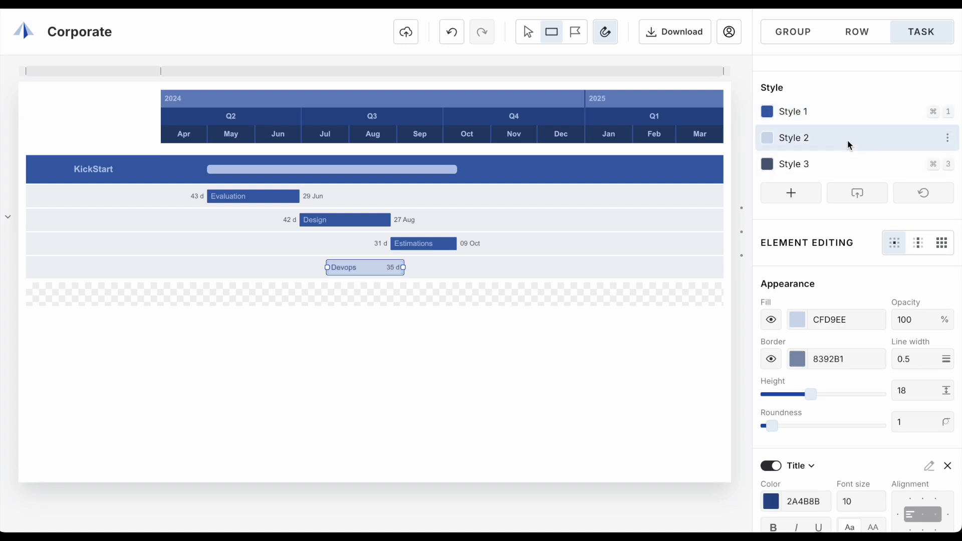
pyautogui.click(546, 331)
# Add a task named Frontend, about 35 days long, in a new row from mid-September to the end of October
pyautogui.moveTo(414, 290); pyautogui.dragTo(489, 286)
pyautogui.doubleClick(466, 291)
pyautogui.write('Frontend')
pyautogui.press('Return')
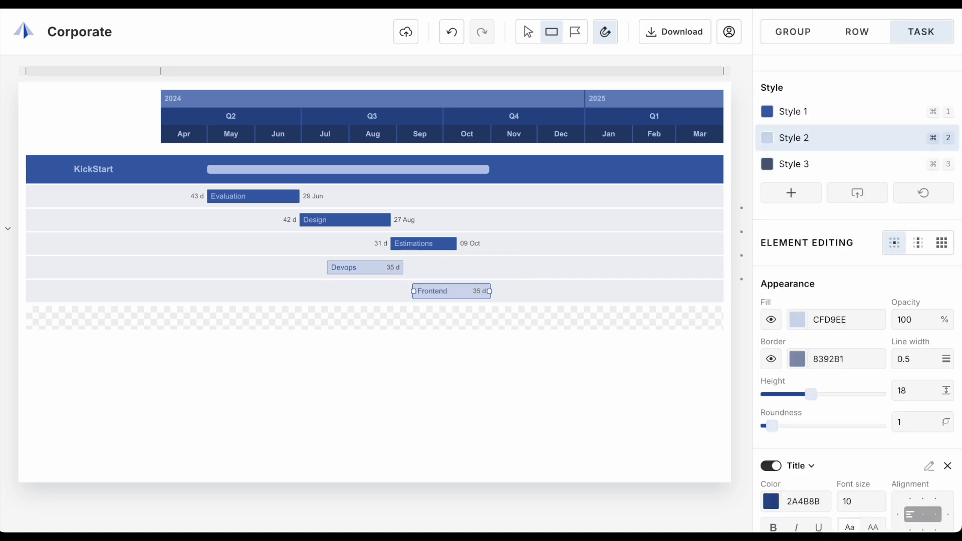
# Add a task named Backend, about 41 days long, directly after Frontend in the same row
pyautogui.moveTo(559, 295); pyautogui.dragTo(493, 305)
pyautogui.doubleClick(515, 289)
pyautogui.write('Backend')
pyautogui.press('Return')
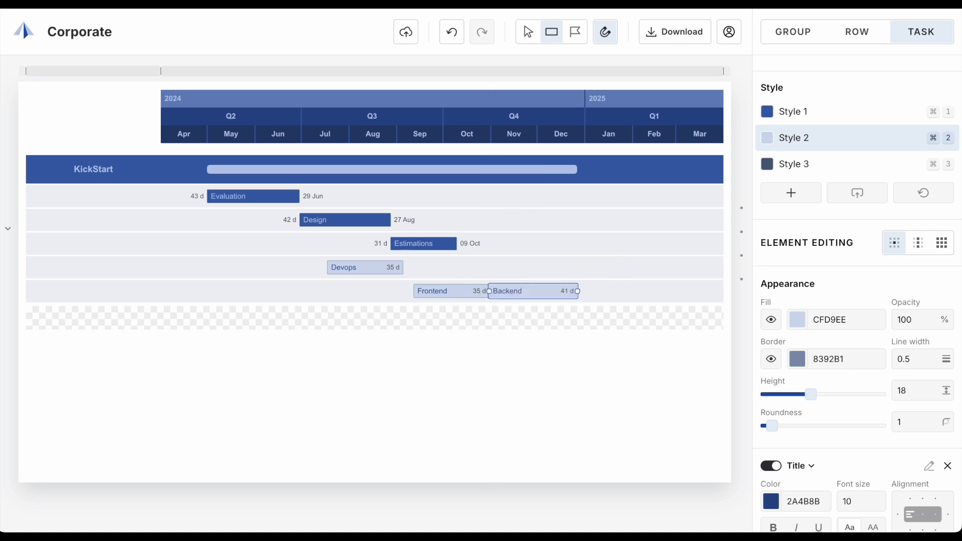
# Title the Frontend and Backend row App. Development and the Devops row Infrastructure
pyautogui.click(93, 292)
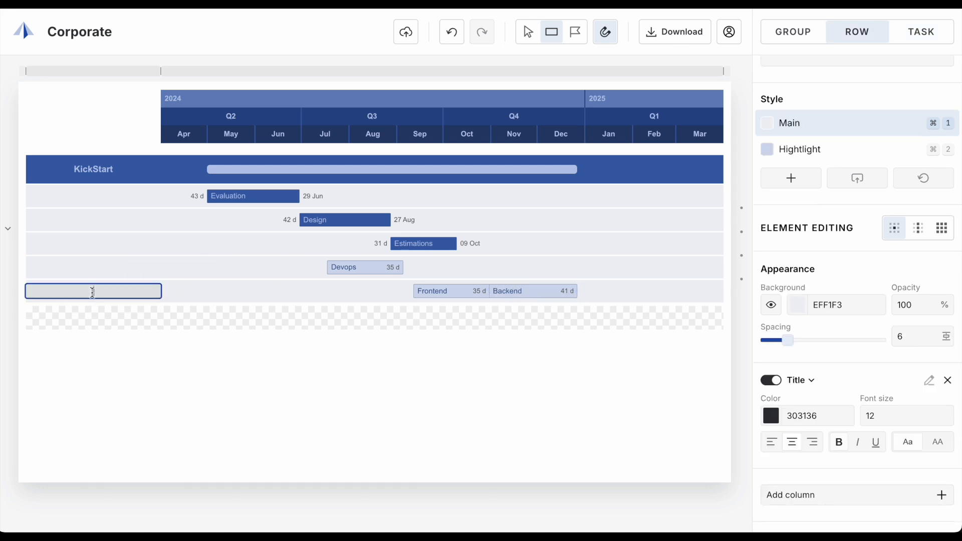
pyautogui.write('App. Development')
pyautogui.click(85, 266)
pyautogui.write('Infrastructure')
pyautogui.press('Return')
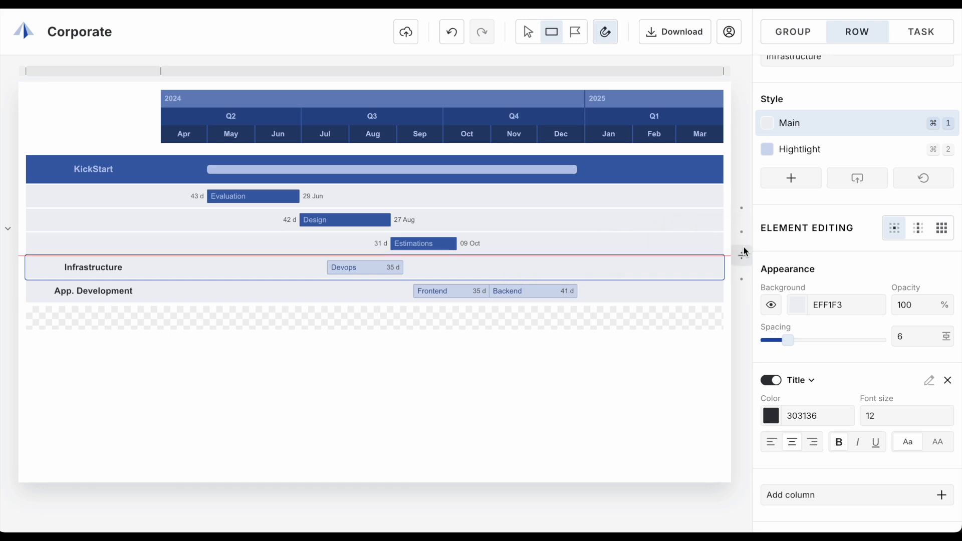
# Split the Infrastructure and App. Development rows into a group named Development and extend Devops to 40 days, up to Frontend's start
pyautogui.click(745, 264)
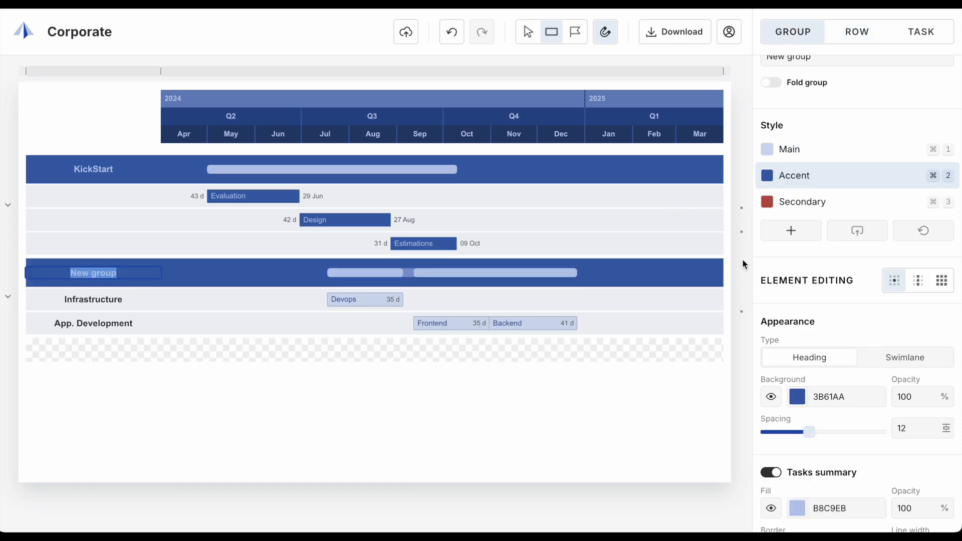
pyautogui.write('Development')
pyautogui.press('Return')
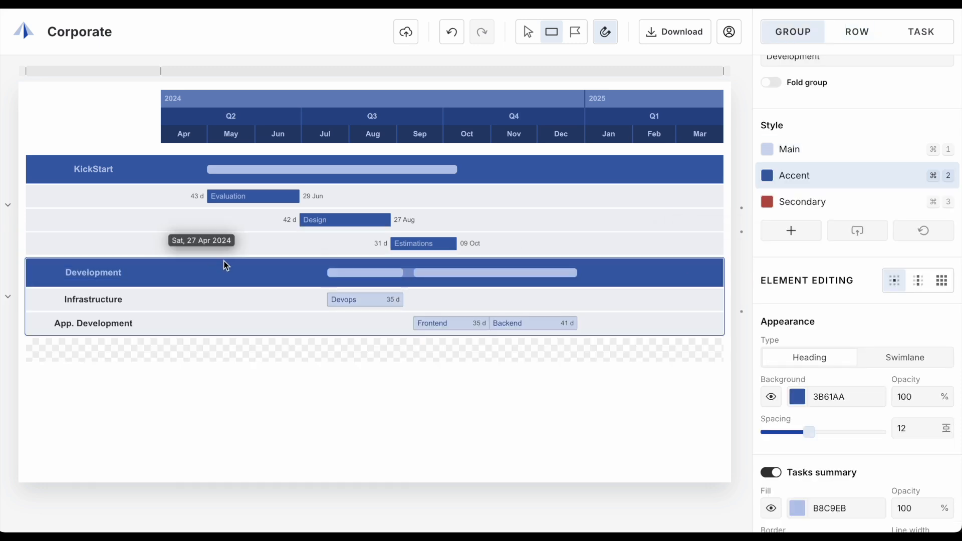
pyautogui.moveTo(404, 299); pyautogui.dragTo(414, 299)
pyautogui.click(351, 411)
# Give only the Frontend and Backend tasks the fill colour 80A9FF, leaving their shared style untouched
pyautogui.moveTo(554, 353); pyautogui.dragTo(484, 320)
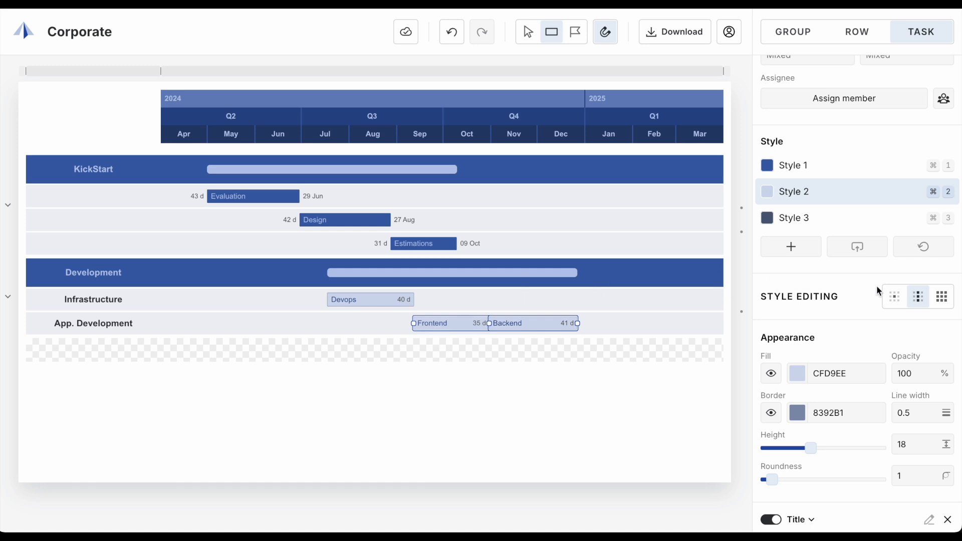
pyautogui.click(895, 298)
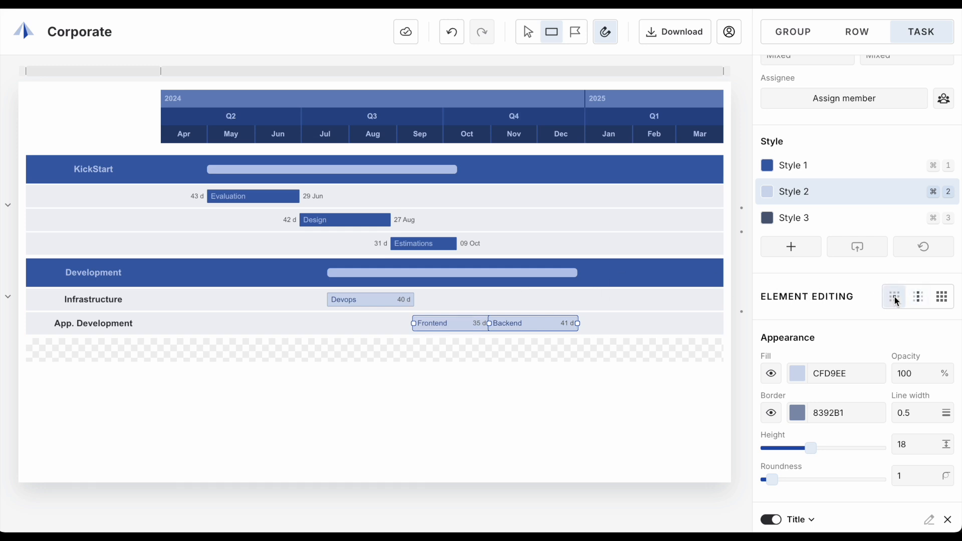
pyautogui.click(798, 384)
pyautogui.moveTo(857, 284); pyautogui.dragTo(858, 206)
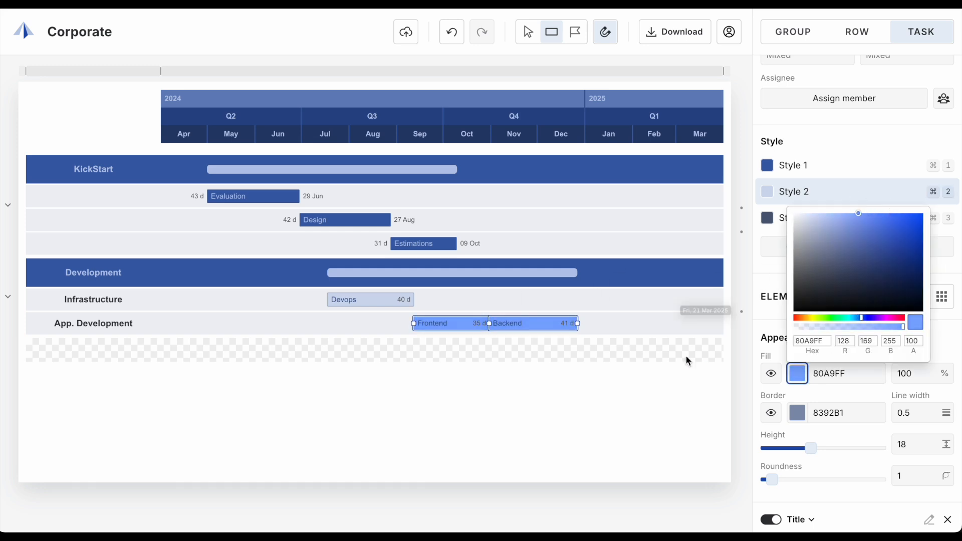
pyautogui.click(679, 380)
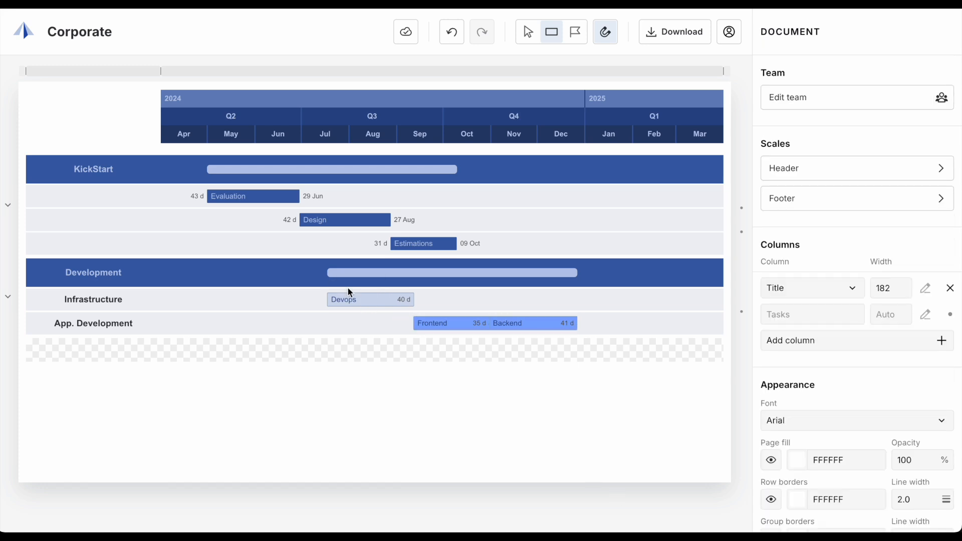
# Assign the Project Manager to the Evaluation, Design and Estimations tasks together
pyautogui.click(268, 197)
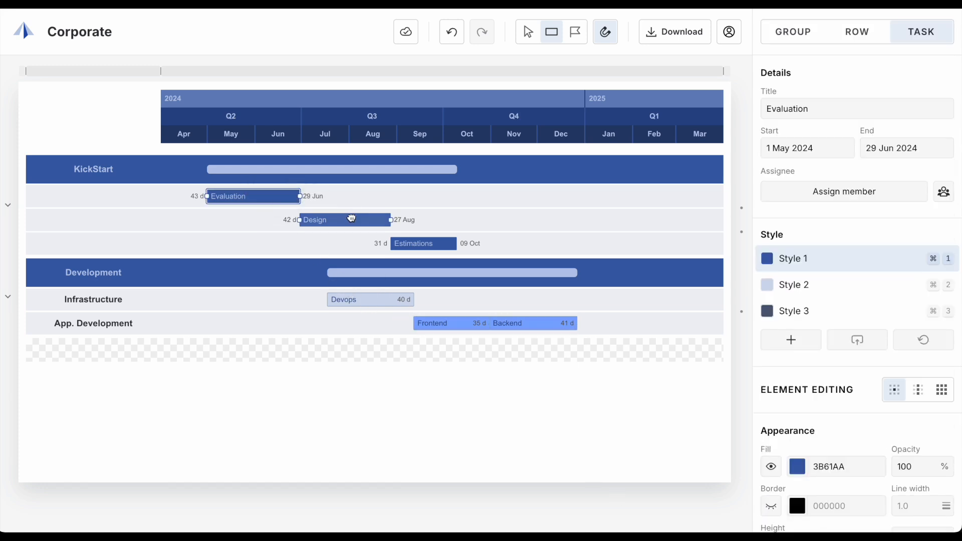
pyautogui.keyDown('shift'); pyautogui.click(352, 218); pyautogui.keyUp('shift')
pyautogui.keyDown('shift'); pyautogui.click(420, 243); pyautogui.keyUp('shift')
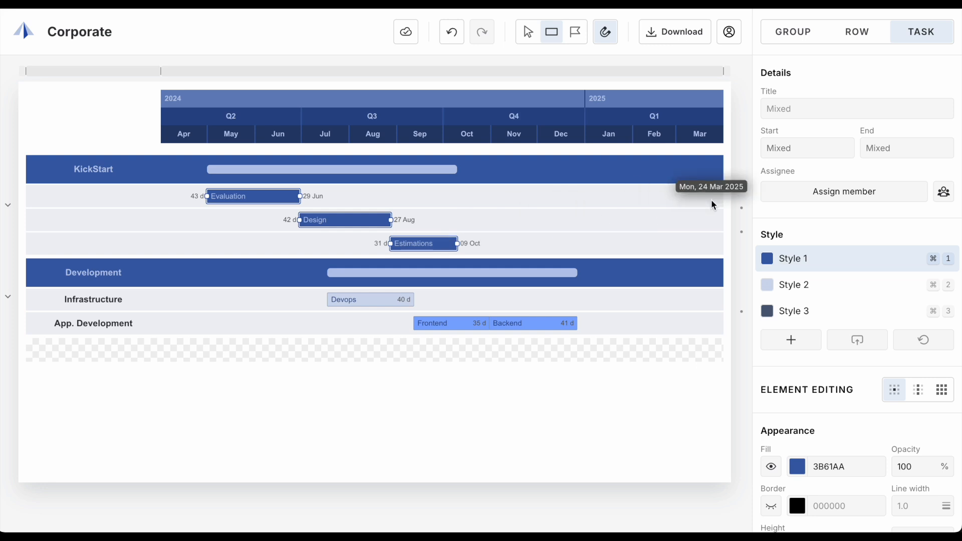
pyautogui.click(838, 194)
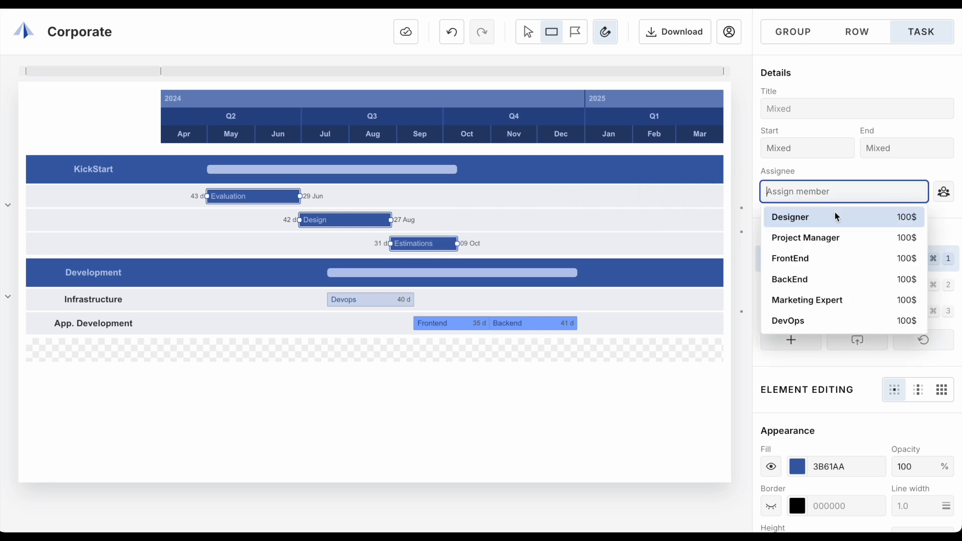
pyautogui.click(839, 239)
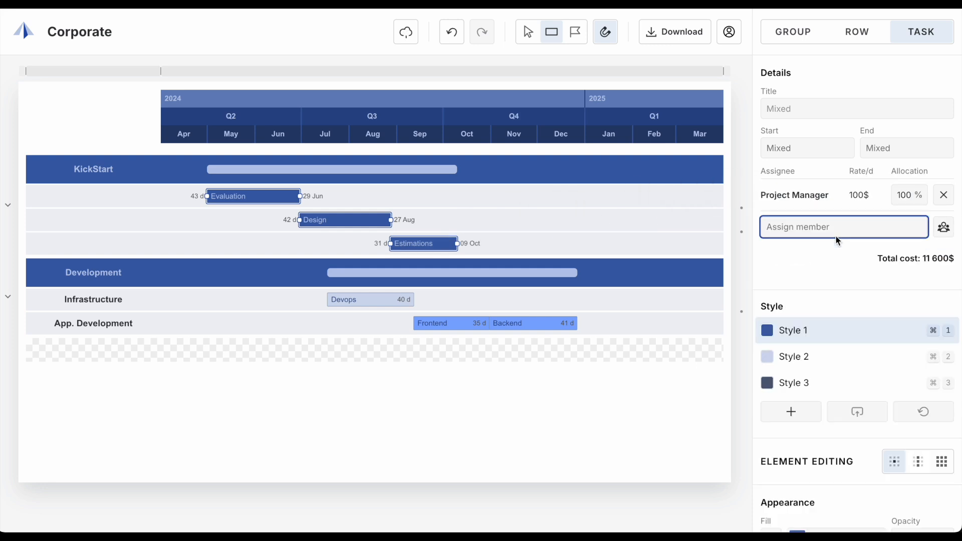
# Assign the Designer to the Design task as well, with an allocation of 50%
pyautogui.click(373, 222)
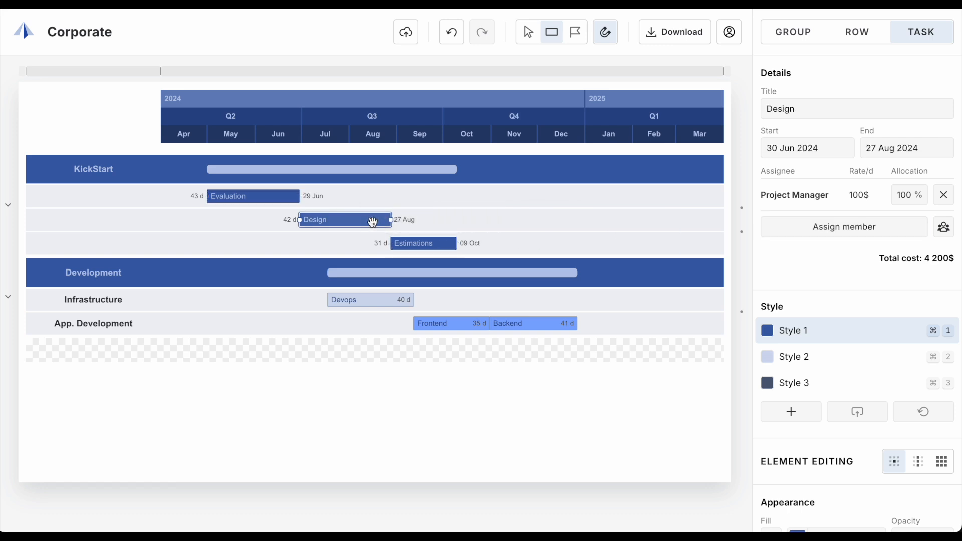
pyautogui.click(846, 231)
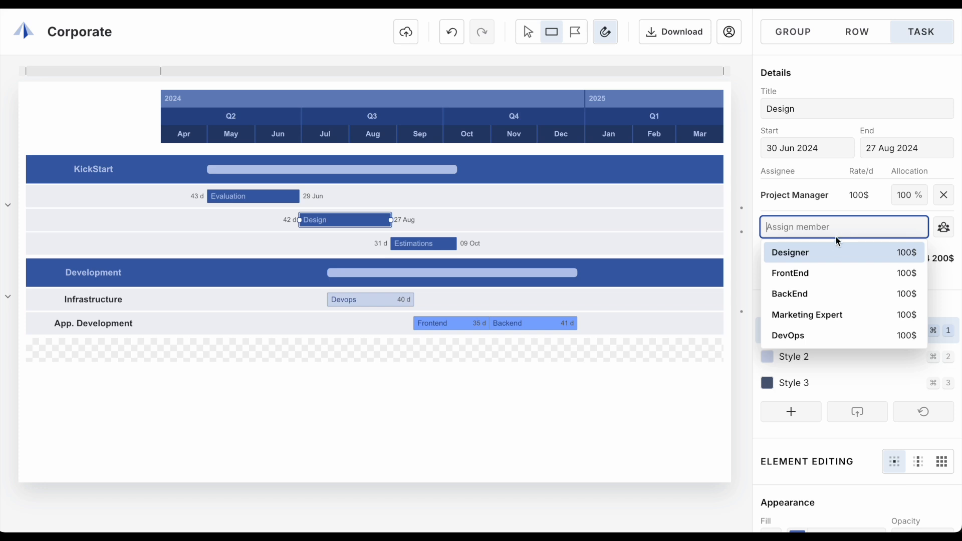
pyautogui.click(829, 251)
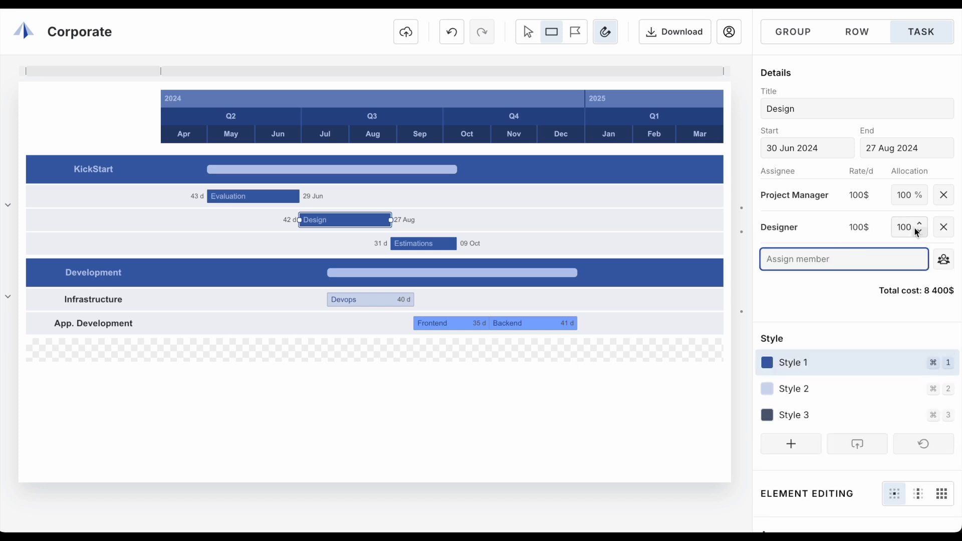
pyautogui.click(920, 232)
pyautogui.click(919, 232)
pyautogui.click(919, 232)
pyautogui.click(920, 232)
pyautogui.click(921, 233)
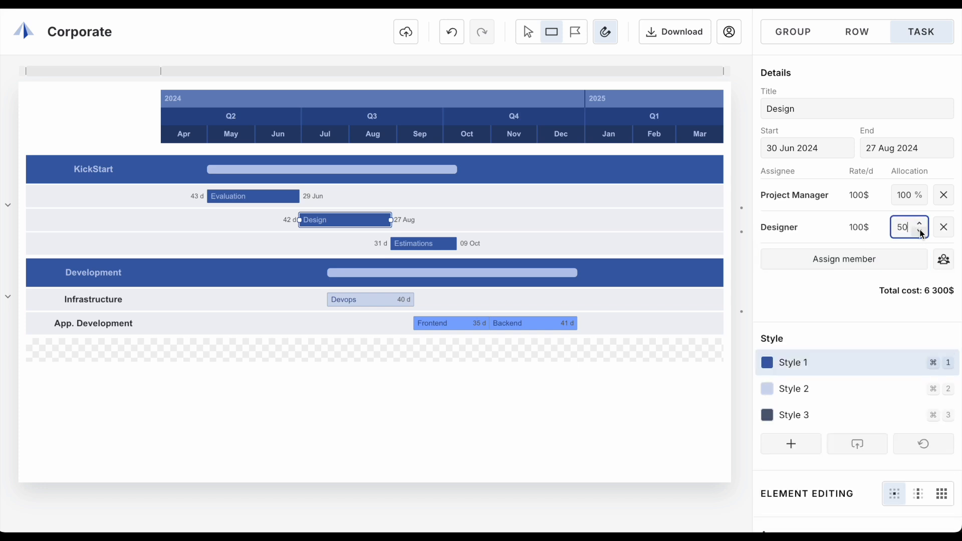
pyautogui.click(843, 290)
# Create a new team member role Analyst for the Estimations task with a daily rate of 100$
pyautogui.click(437, 245)
pyautogui.click(789, 229)
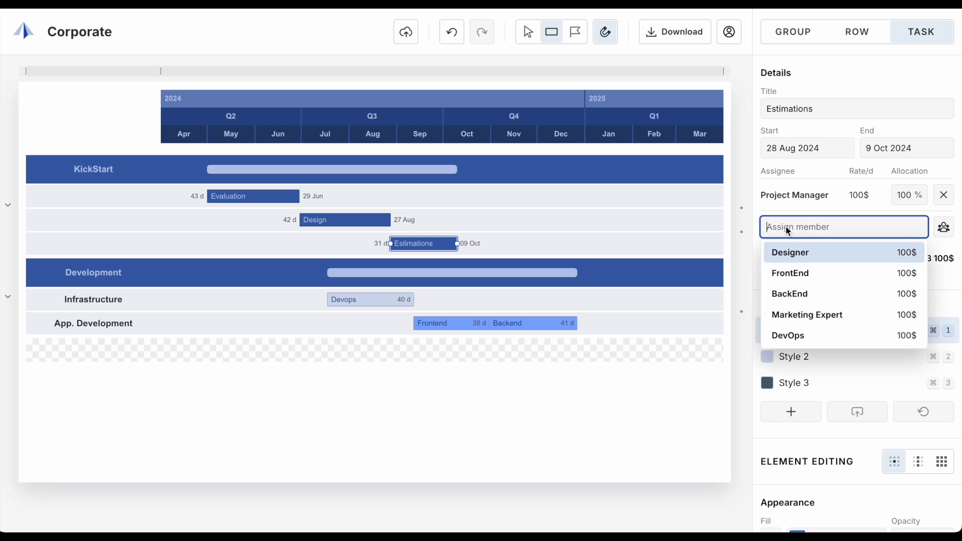
pyautogui.write('Analyst')
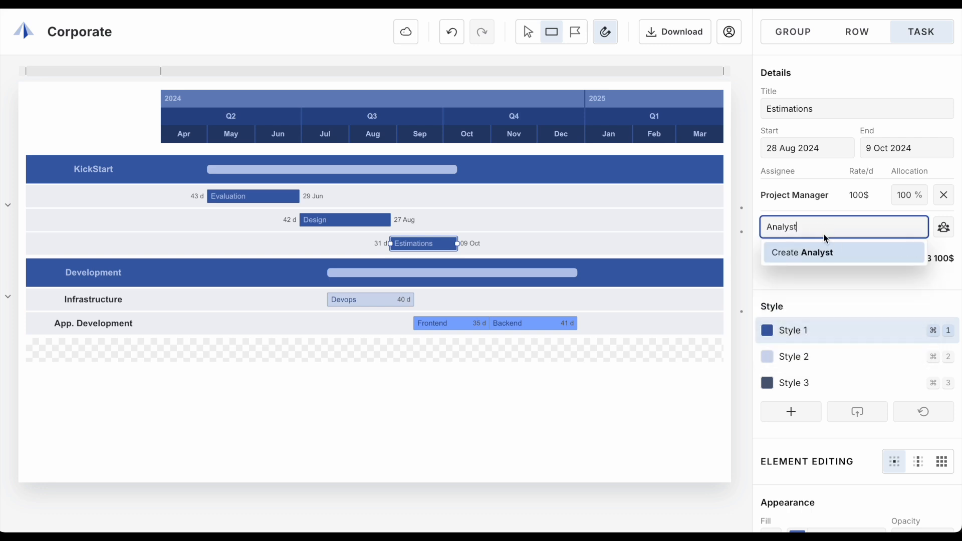
pyautogui.click(846, 251)
pyautogui.click(882, 267)
pyautogui.write('100')
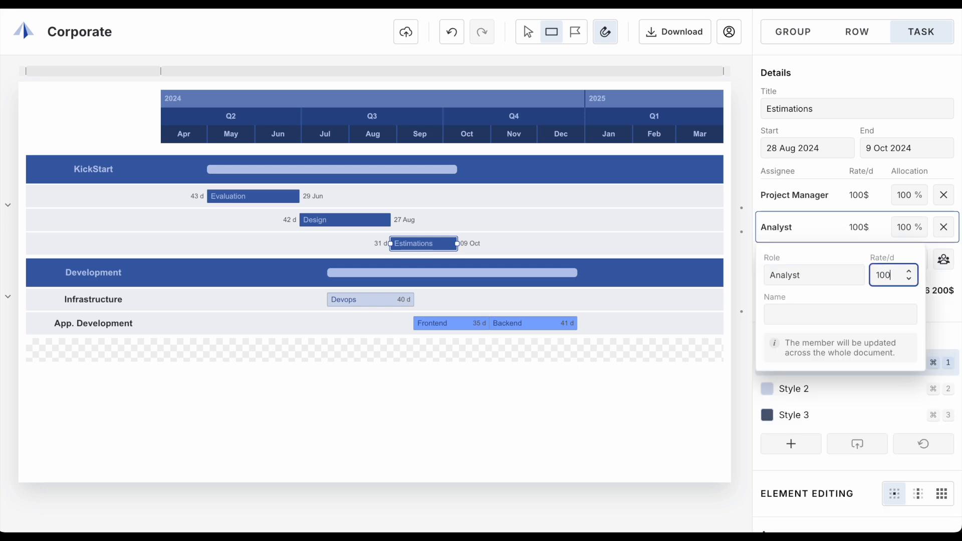
pyautogui.press('Return')
# Set the Analyst's allocation on the Estimations task to 50%
pyautogui.doubleClick(904, 228)
pyautogui.write('50')
pyautogui.press('Return')
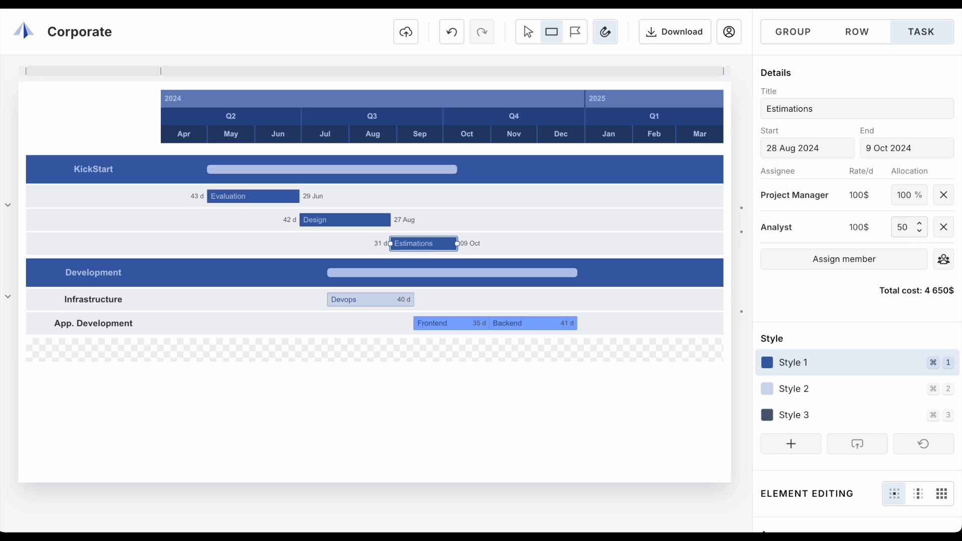
pyautogui.click(638, 398)
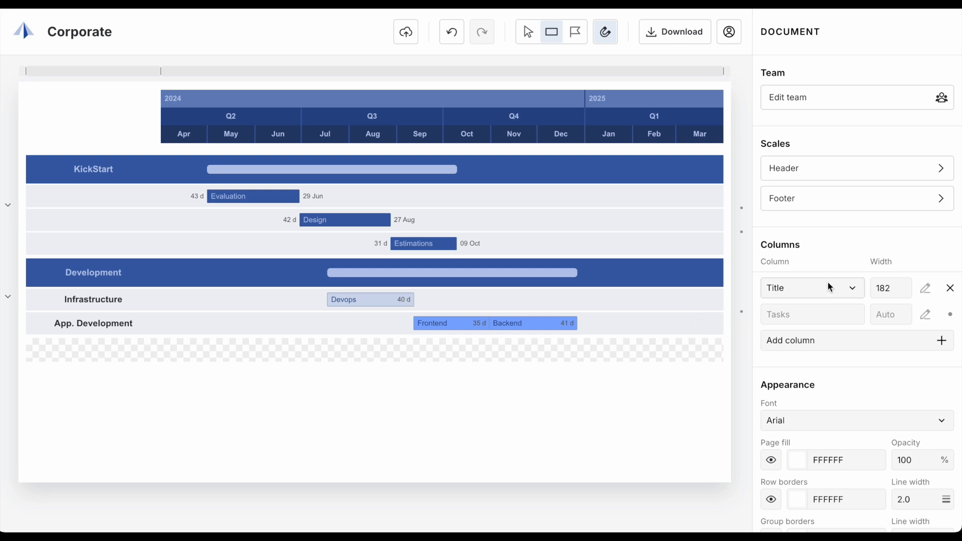
# Add a Cost column to the chart
pyautogui.click(829, 341)
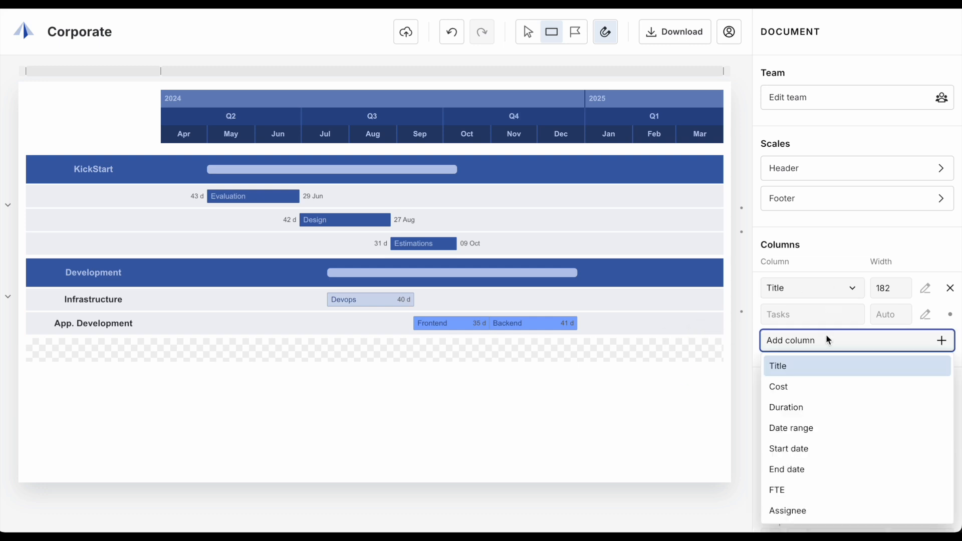
pyautogui.click(798, 389)
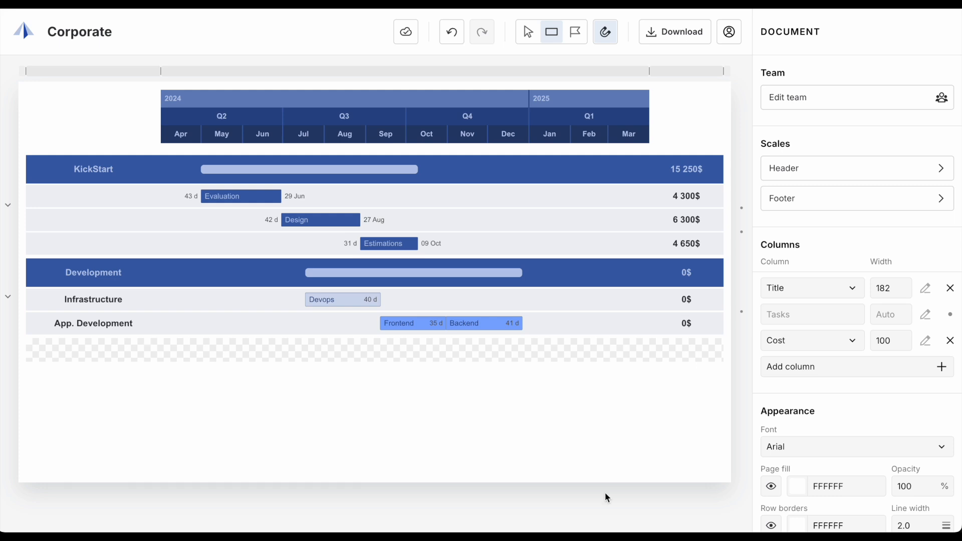
# Assign the DevOps member to the Devops task and the FrontEnd member to the Frontend task
pyautogui.click(333, 300)
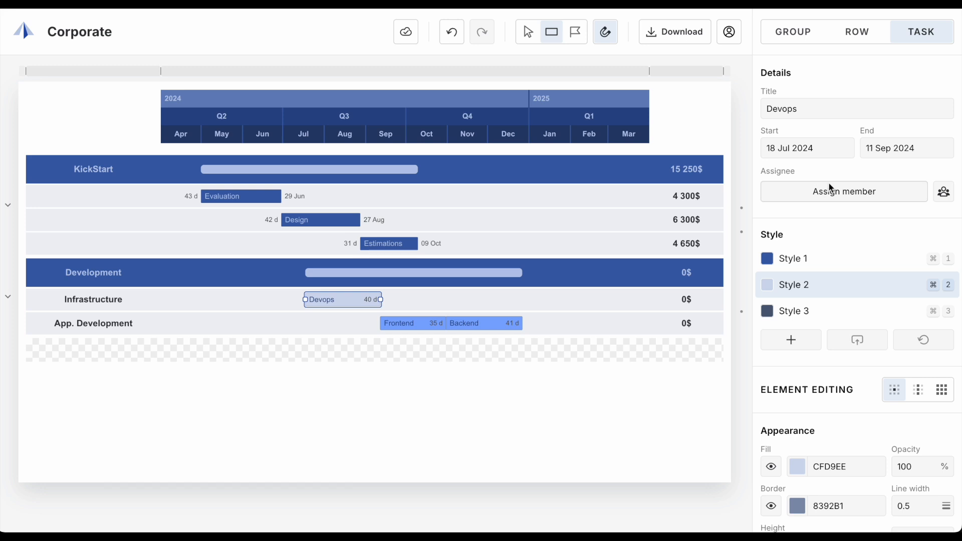
pyautogui.click(831, 187)
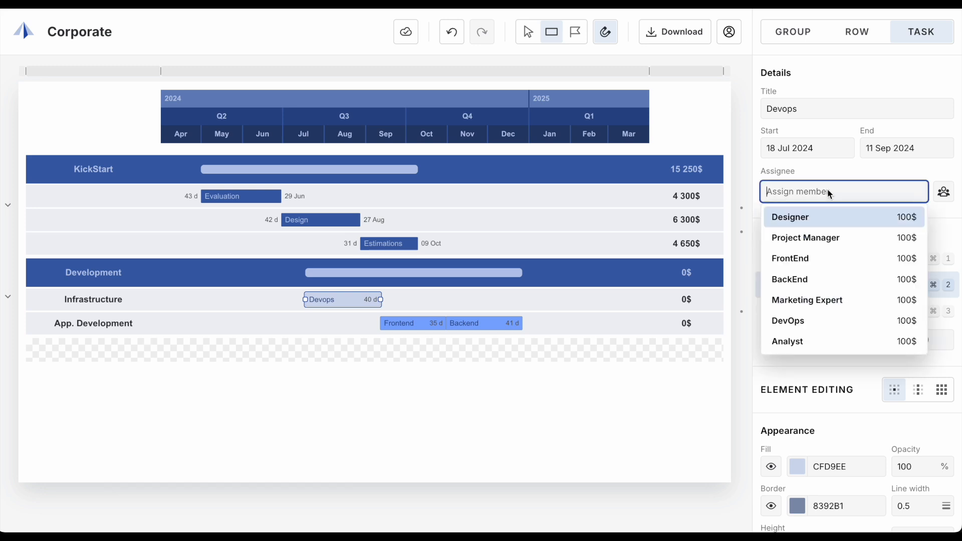
pyautogui.click(801, 320)
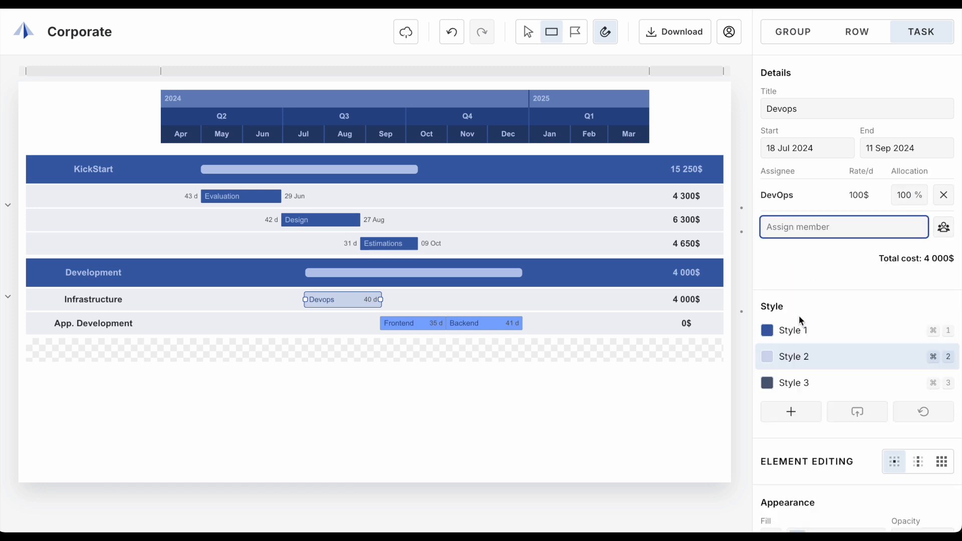
pyautogui.click(418, 326)
pyautogui.click(821, 193)
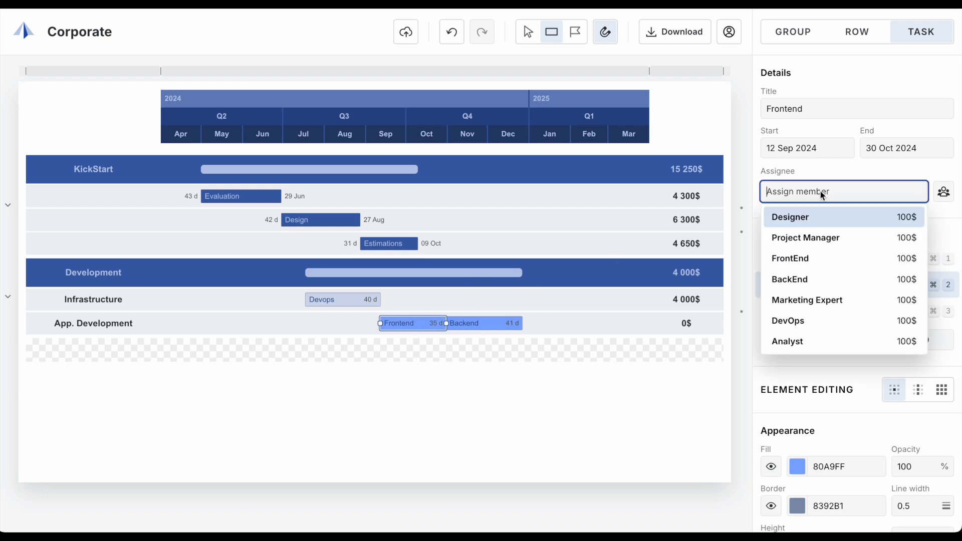
pyautogui.click(795, 259)
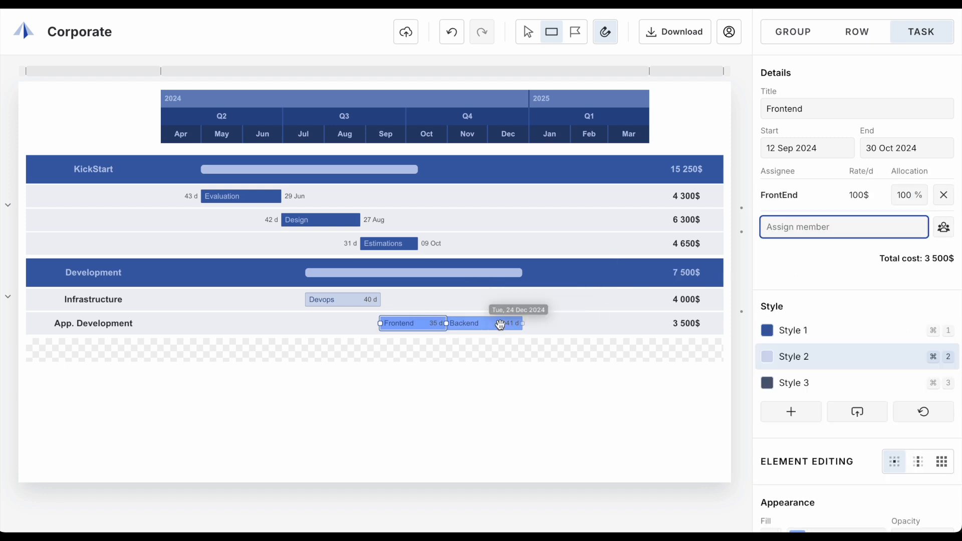
# Assign the BackEnd member to the Backend task
pyautogui.click(513, 322)
pyautogui.click(789, 193)
pyautogui.write('ba')
pyautogui.press('Return')
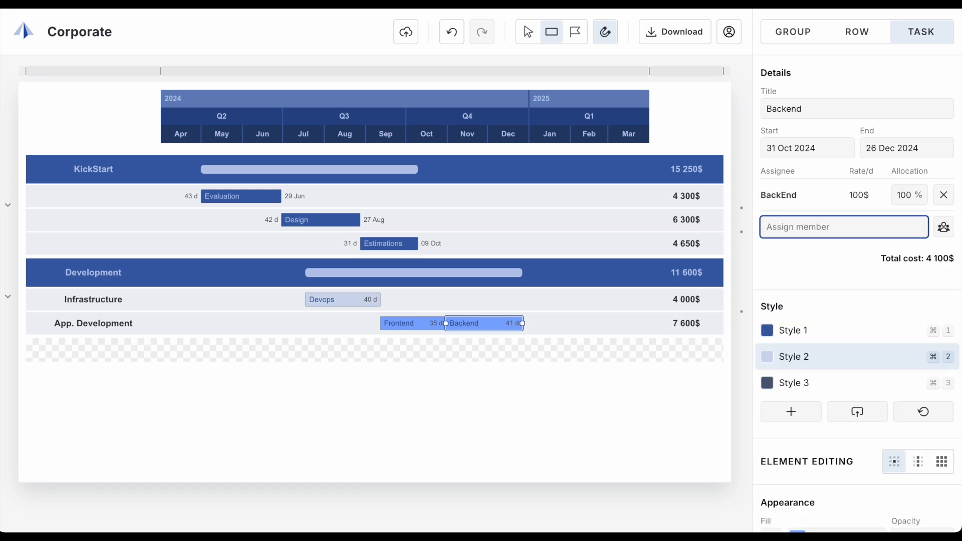
pyautogui.press('Escape')
# Draw a task named Ads. campaign in a new row below App. Development, spanning 9 Nov 2024 to 8 Jan 2025
pyautogui.moveTo(482, 346); pyautogui.dragTo(541, 348)
pyautogui.write('Ads. c')
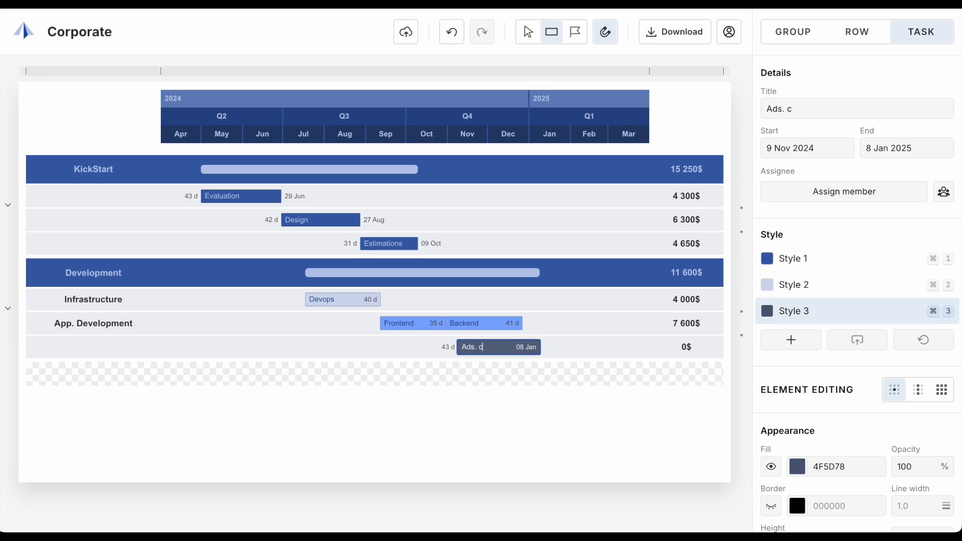
pyautogui.write('ampaign')
pyautogui.click(475, 419)
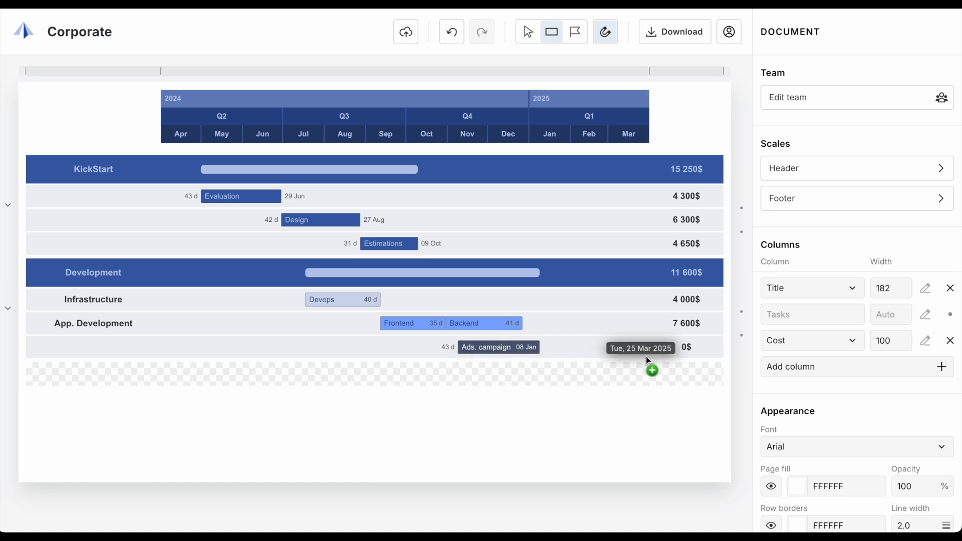
# Start a new group named Marketing at the Ads. campaign row
pyautogui.click(739, 335)
pyautogui.write('Marketing')
pyautogui.press('Return')
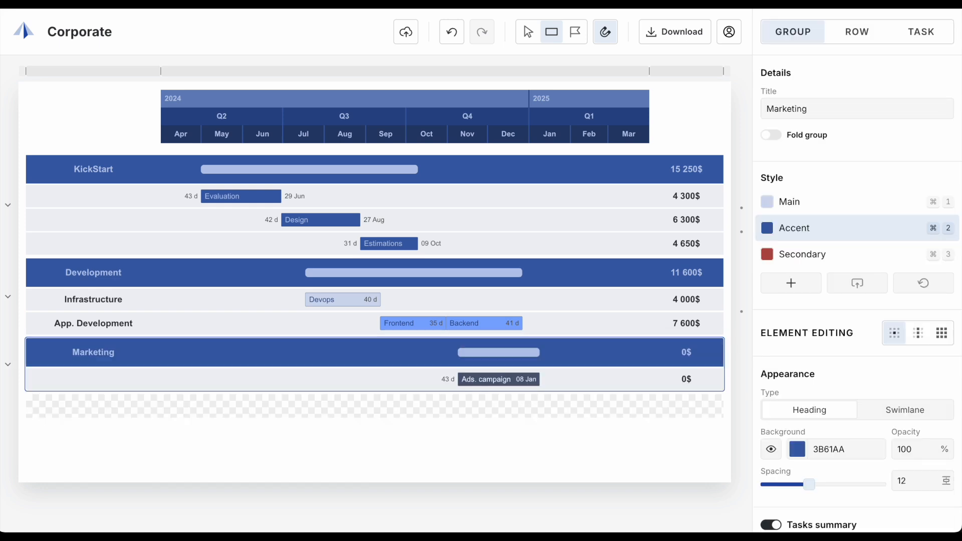
pyautogui.click(590, 454)
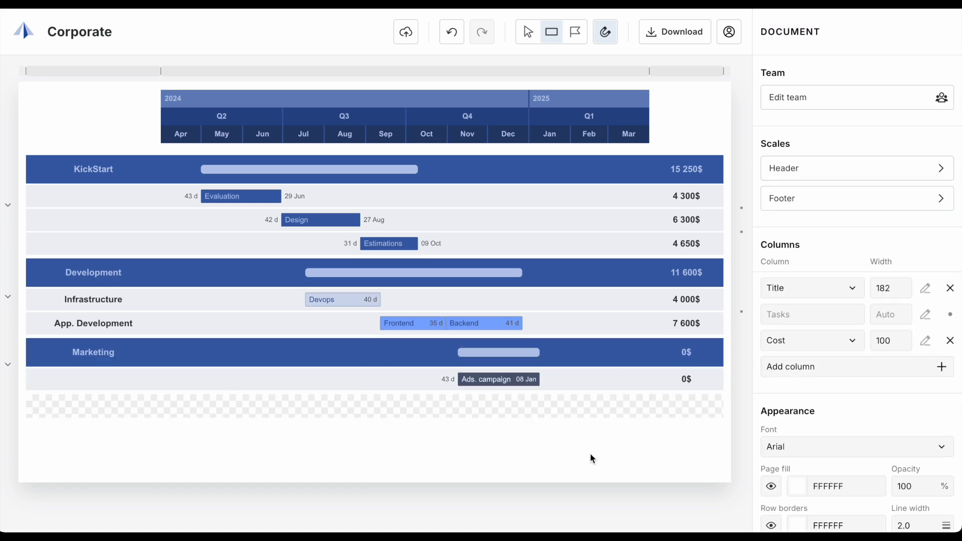
# Shift the Devops, Frontend and Backend tasks together so that Devops starts on 11 Oct 2024 and Backend ends on 21 Mar 2025
pyautogui.click(354, 301)
pyautogui.keyDown('shift'); pyautogui.click(408, 324); pyautogui.keyUp('shift')
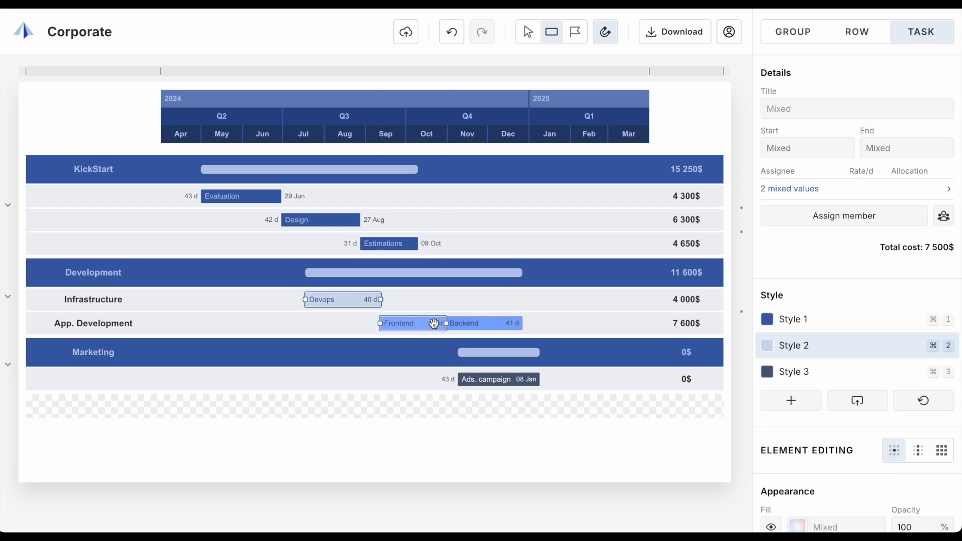
pyautogui.keyDown('shift'); pyautogui.click(485, 324); pyautogui.keyUp('shift')
pyautogui.press('Right')
pyautogui.press('Right')
pyautogui.press('Right')
pyautogui.press('Right')
pyautogui.press('Right')
pyautogui.press('Right')
pyautogui.press('Right')
pyautogui.press('Right')
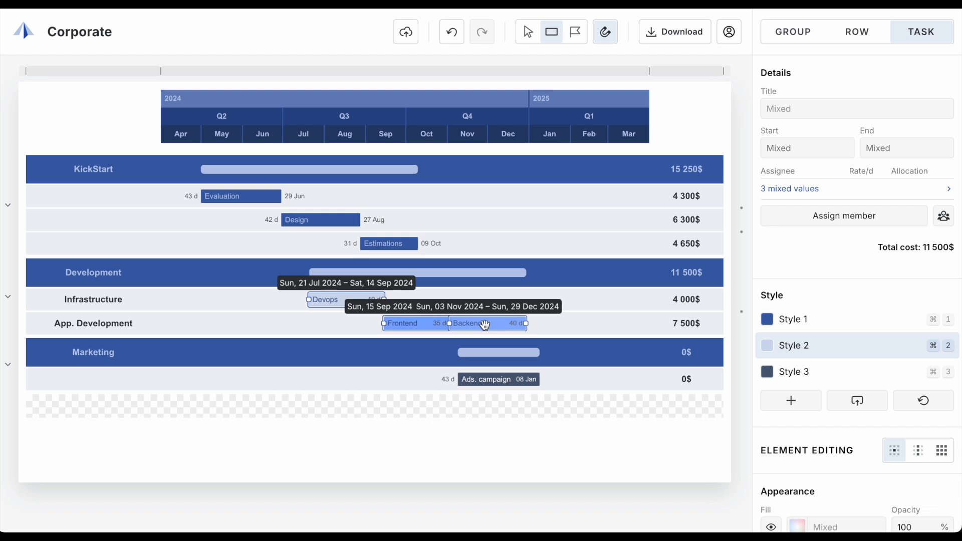
pyautogui.hotkey('shift', 'Right')
pyautogui.hotkey('shift', 'Right')
pyautogui.hotkey('shift', 'Right')
pyautogui.hotkey('shift', 'Right')
pyautogui.hotkey('shift', 'Right')
pyautogui.hotkey('shift', 'Right')
pyautogui.hotkey('shift', 'Right')
pyautogui.hotkey('shift', 'Right')
pyautogui.hotkey('shift', 'Right')
pyautogui.hotkey('shift', 'Right')
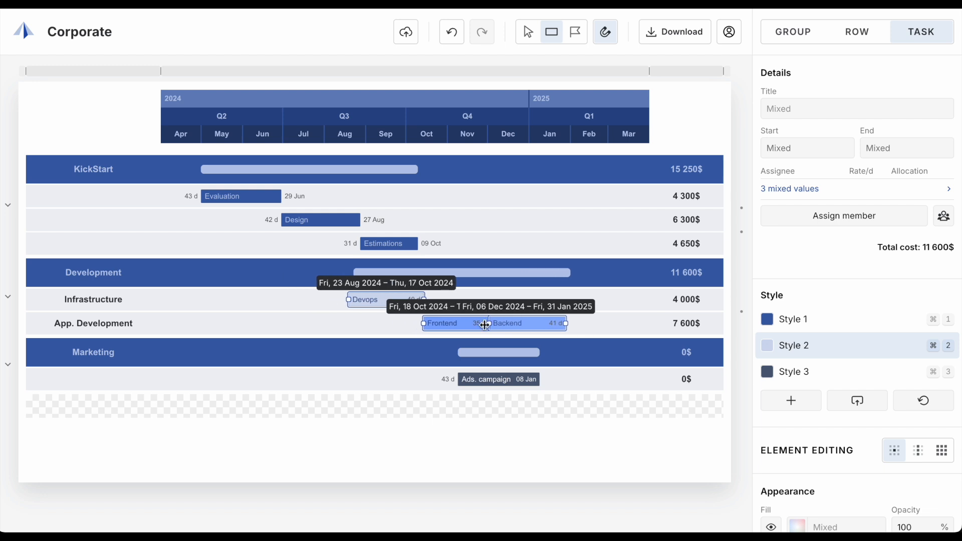
pyautogui.hotkey('shift', 'Right')
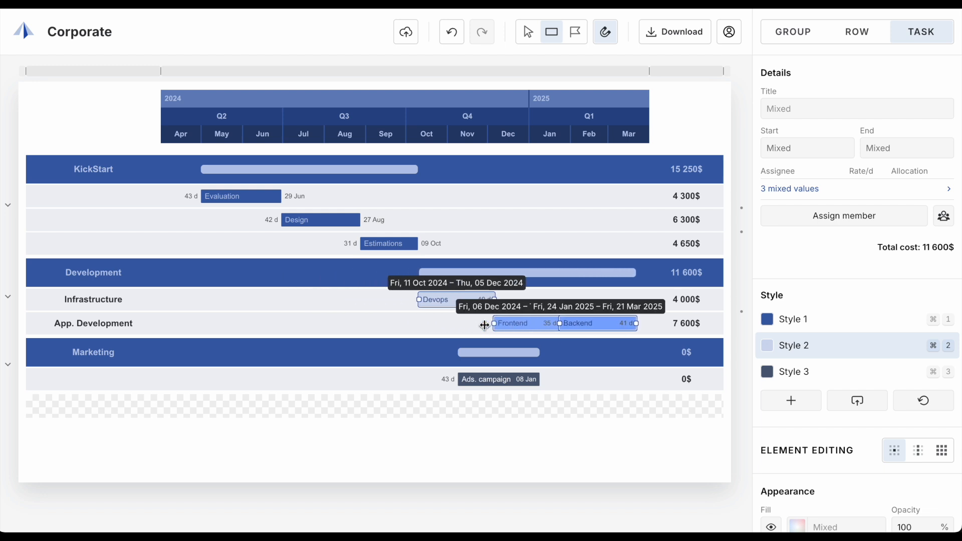
pyautogui.click(484, 326)
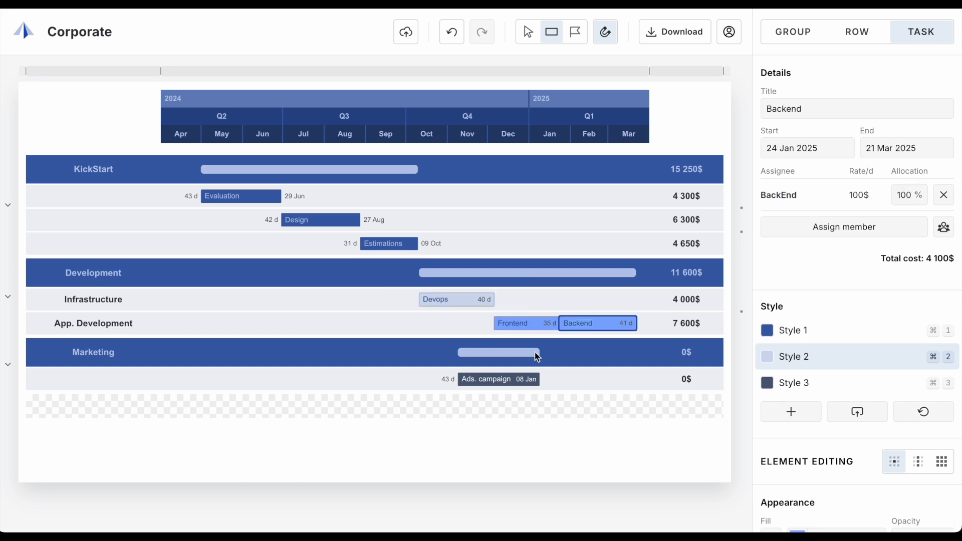
pyautogui.click(594, 434)
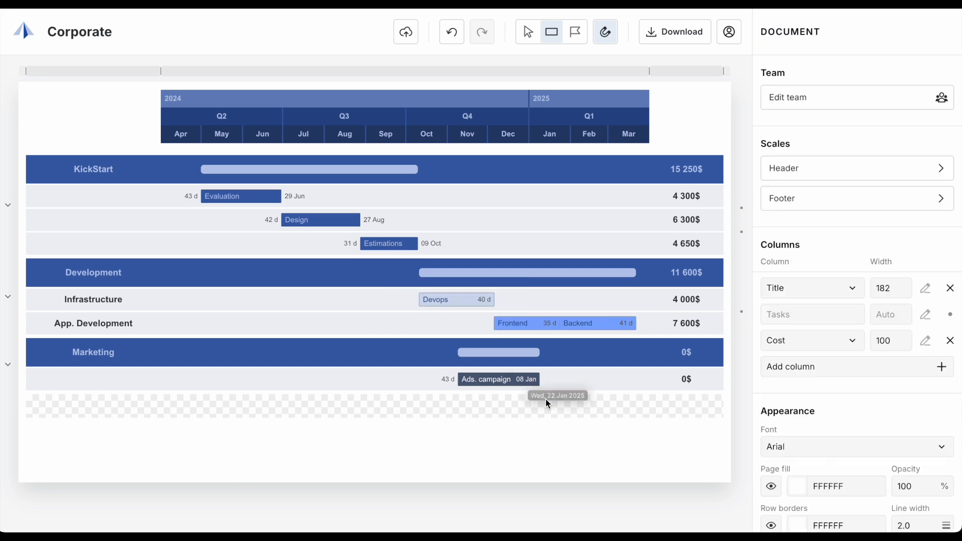
# Move the Ads. campaign task to run from 22 Mar 2025 to 21 May 2025, directly after Backend
pyautogui.click(515, 384)
pyautogui.moveTo(515, 384); pyautogui.dragTo(625, 382)
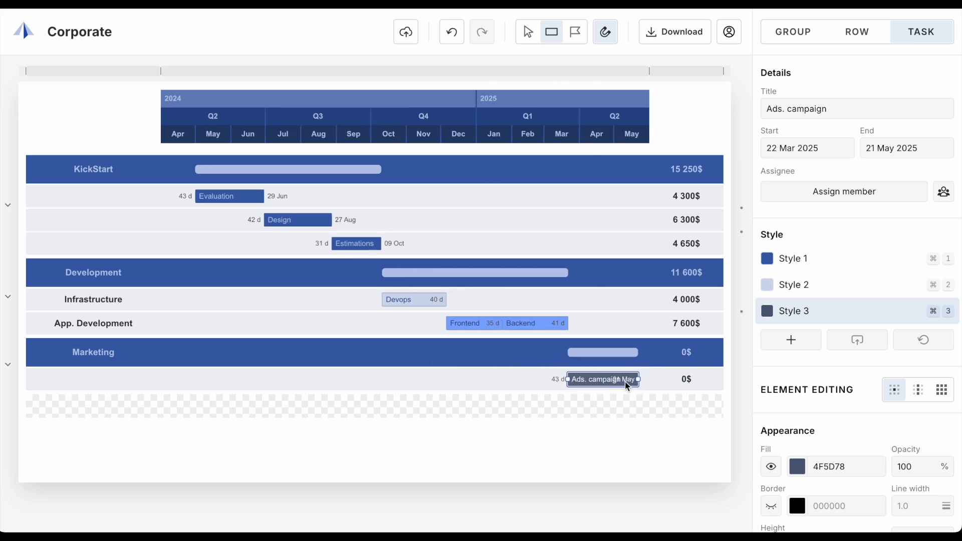
# Place the Ads. campaign task's end date label outside the bar, after its end, and set the label color to 555555
pyautogui.scroll(-10, 825, 483)
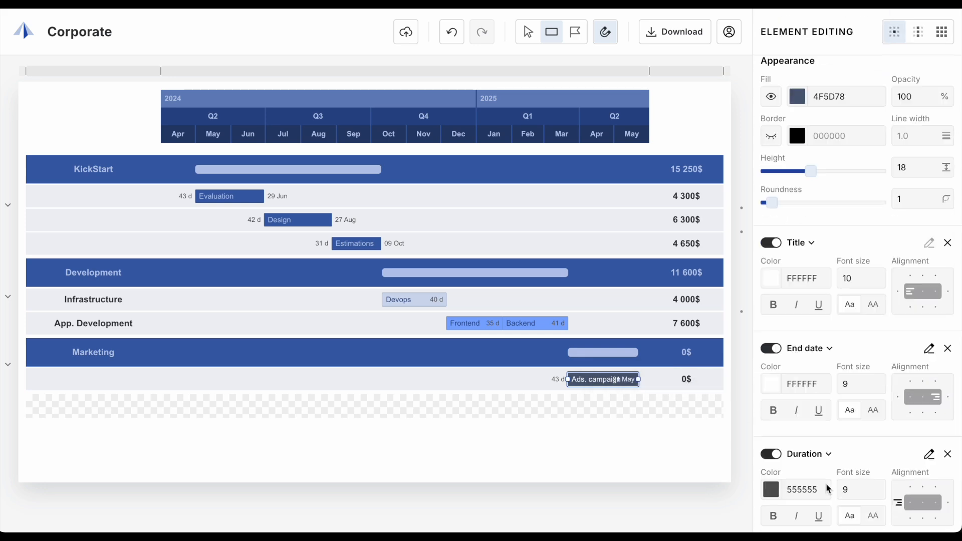
pyautogui.click(947, 324)
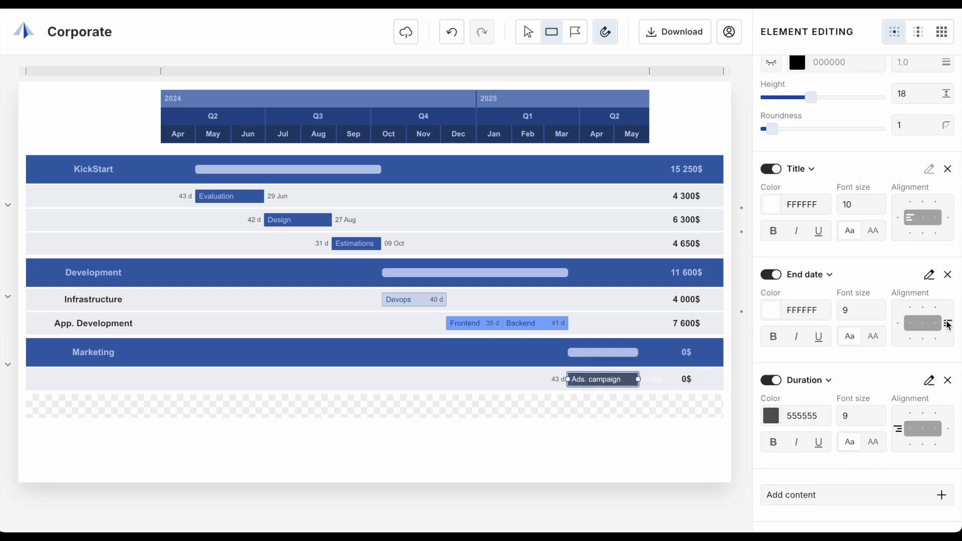
pyautogui.click(796, 310)
pyautogui.write('555555')
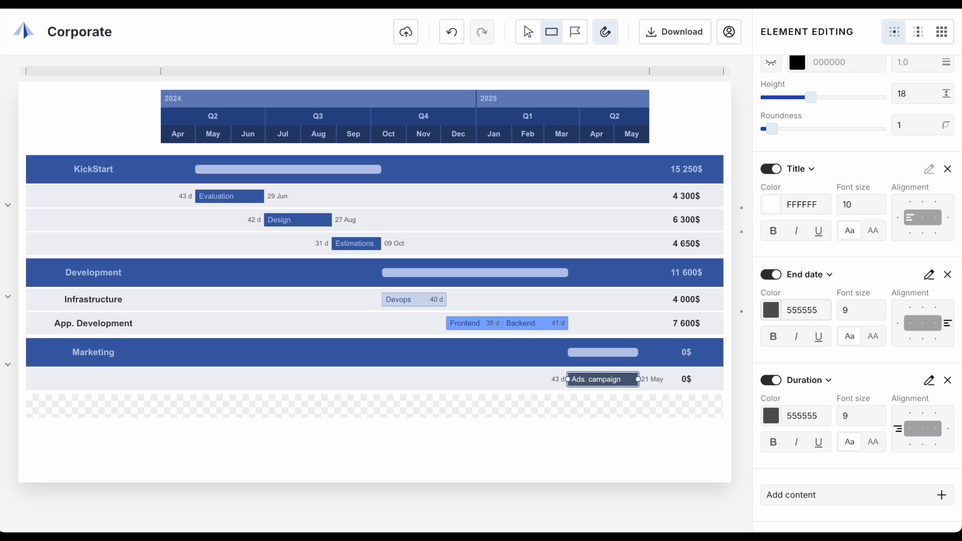
pyautogui.click(615, 482)
# Add a Cost breakdown tier to the chart's footer
pyautogui.scroll(6, 816, 298)
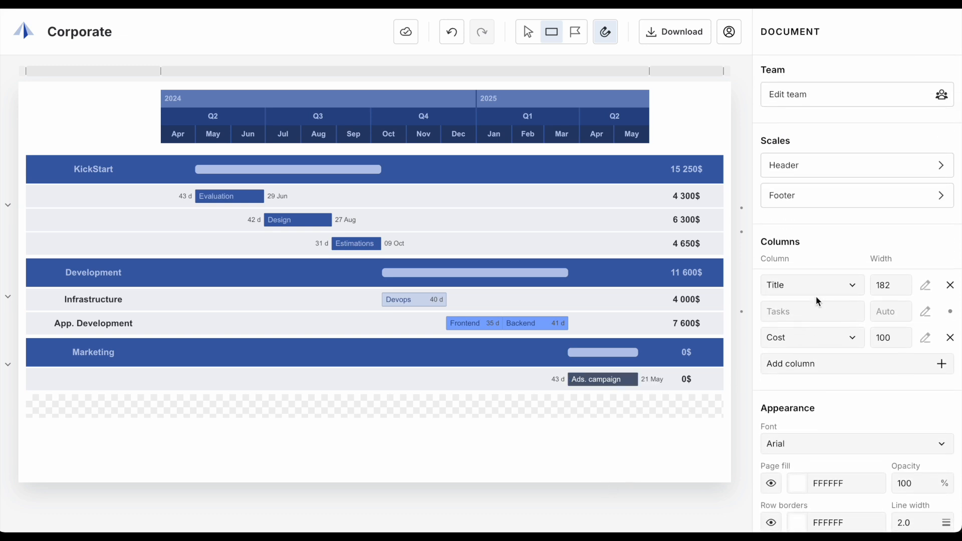
pyautogui.click(810, 205)
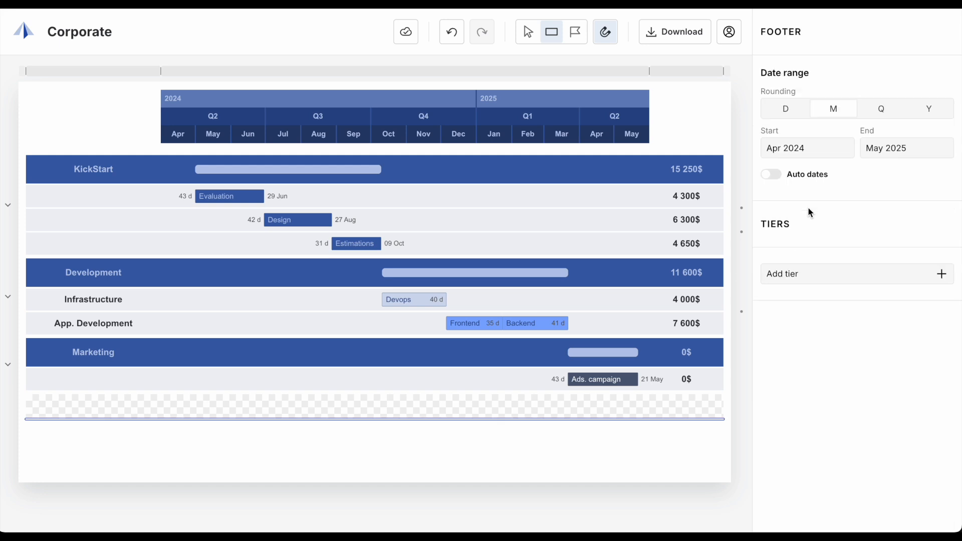
pyautogui.click(800, 273)
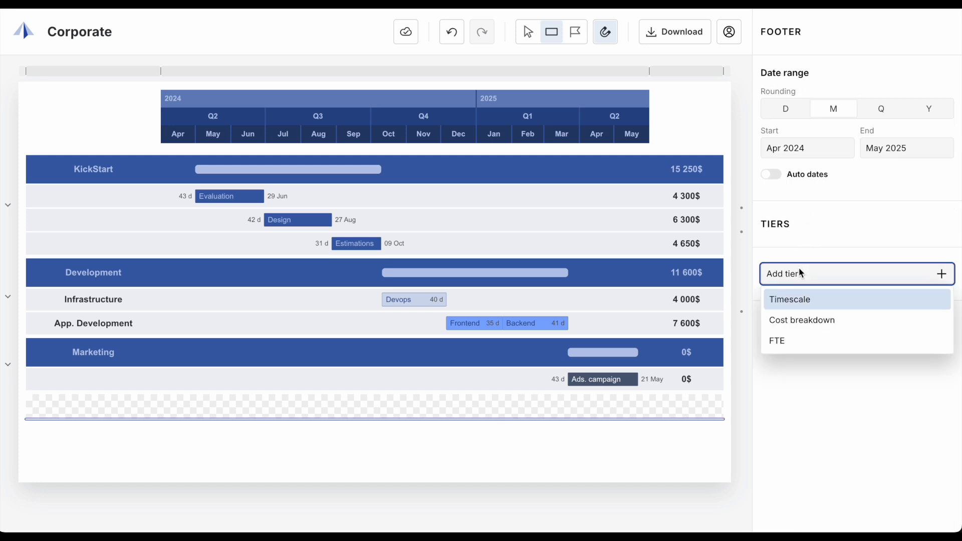
pyautogui.click(799, 324)
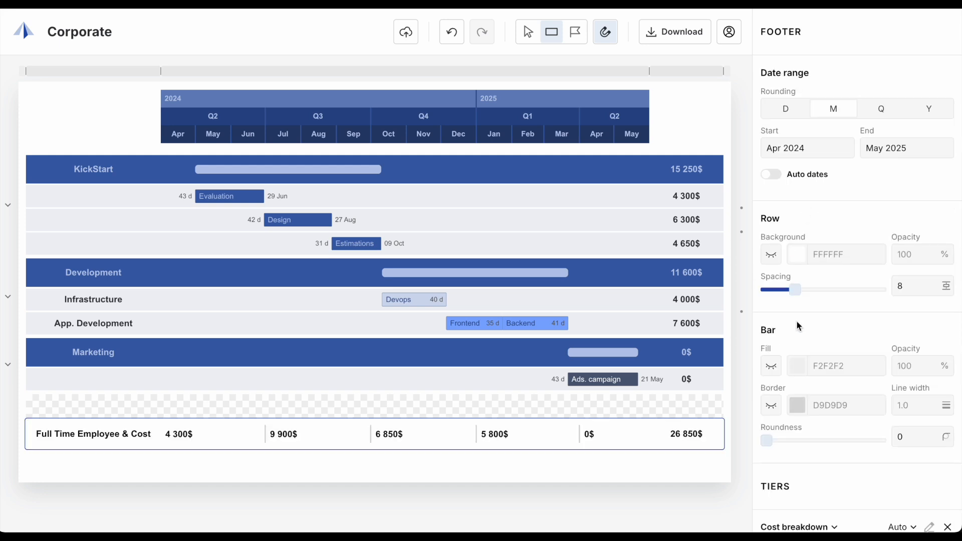
pyautogui.click(653, 483)
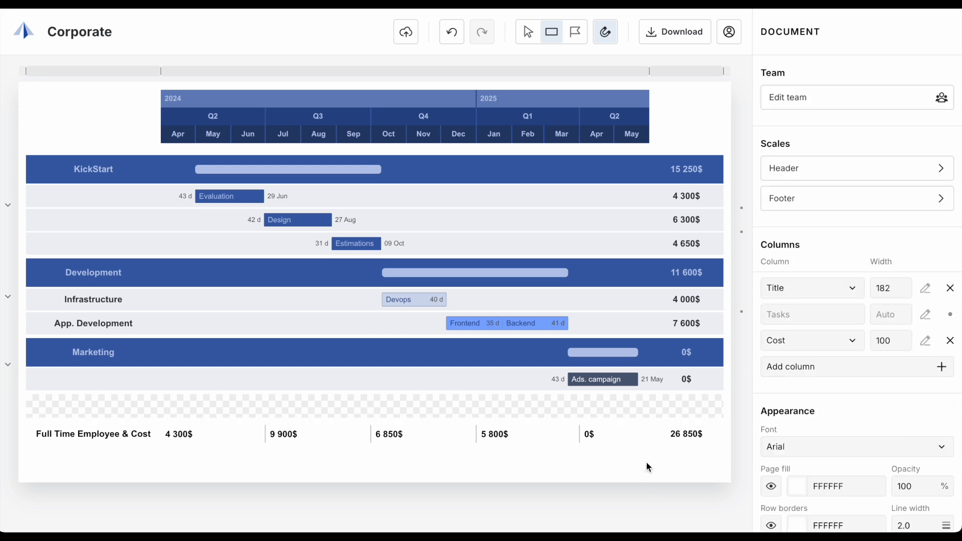
# Assign the Marketing Expert to the Ads. campaign task
pyautogui.click(616, 384)
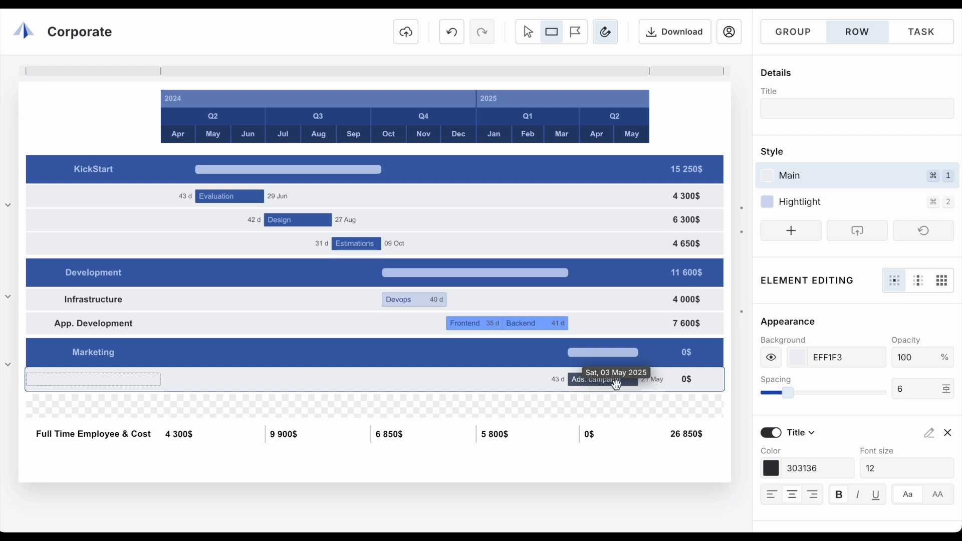
pyautogui.click(616, 385)
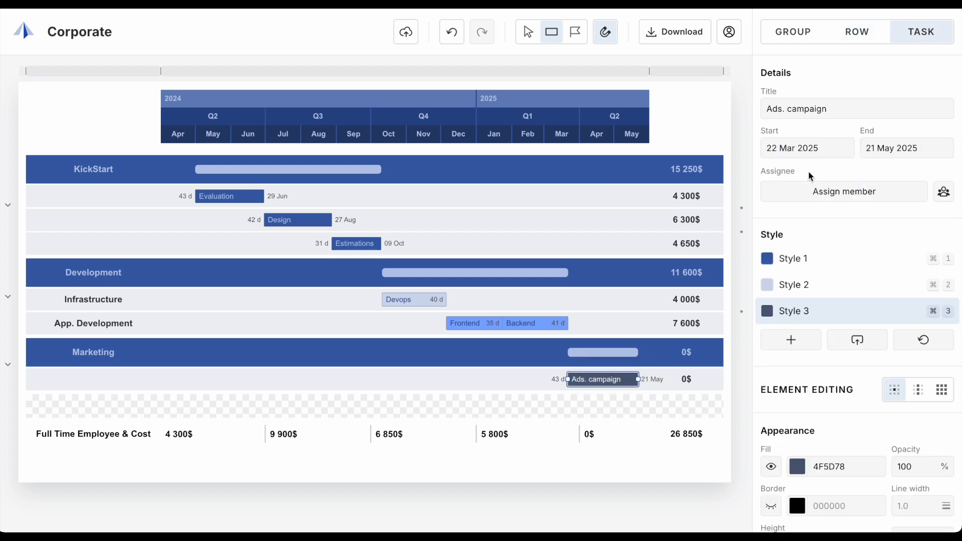
pyautogui.click(803, 191)
pyautogui.write('mar')
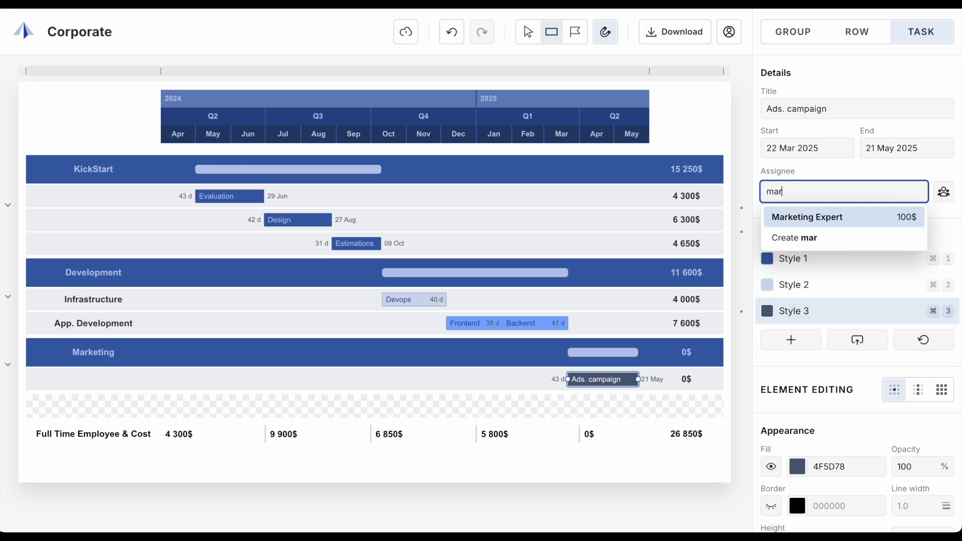
pyautogui.click(807, 219)
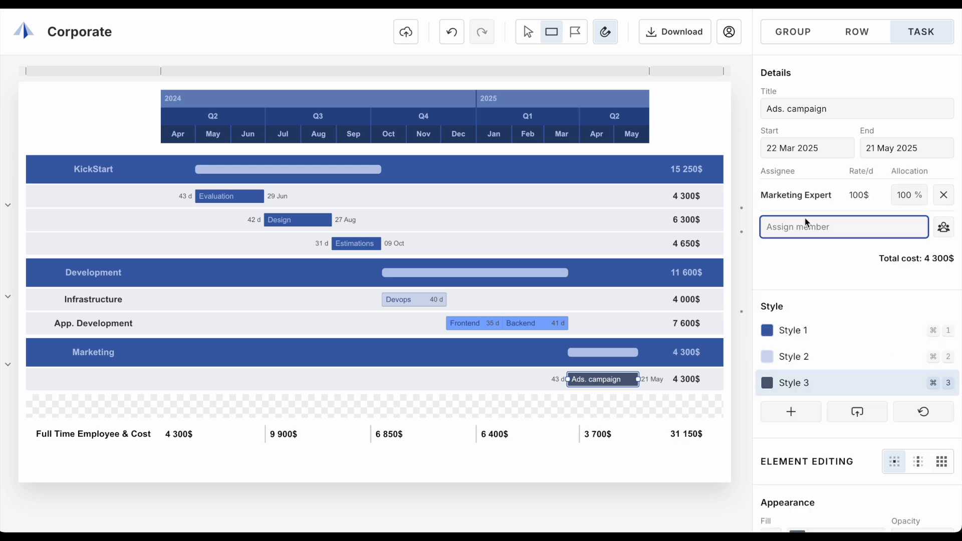
pyautogui.click(648, 491)
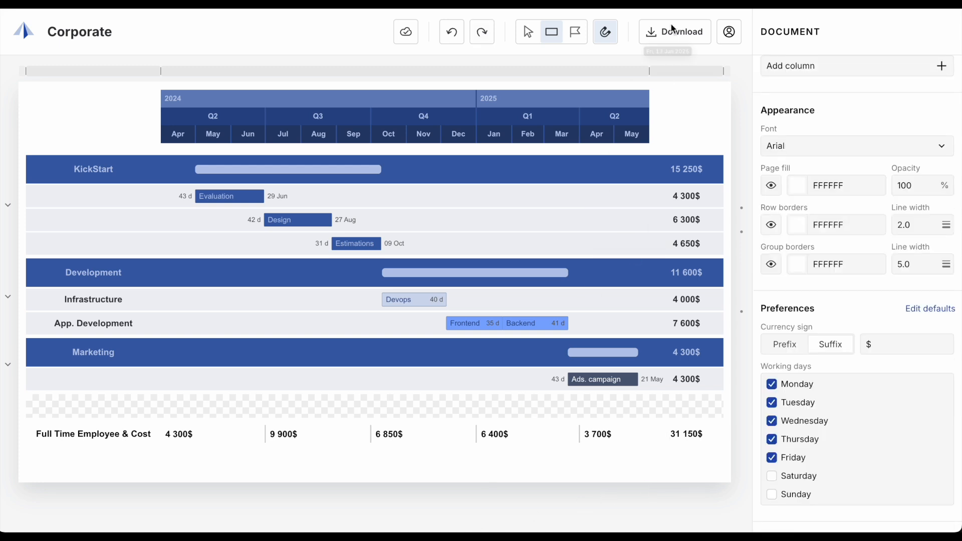
# Download the timeline as a PowerPoint file
pyautogui.click(671, 33)
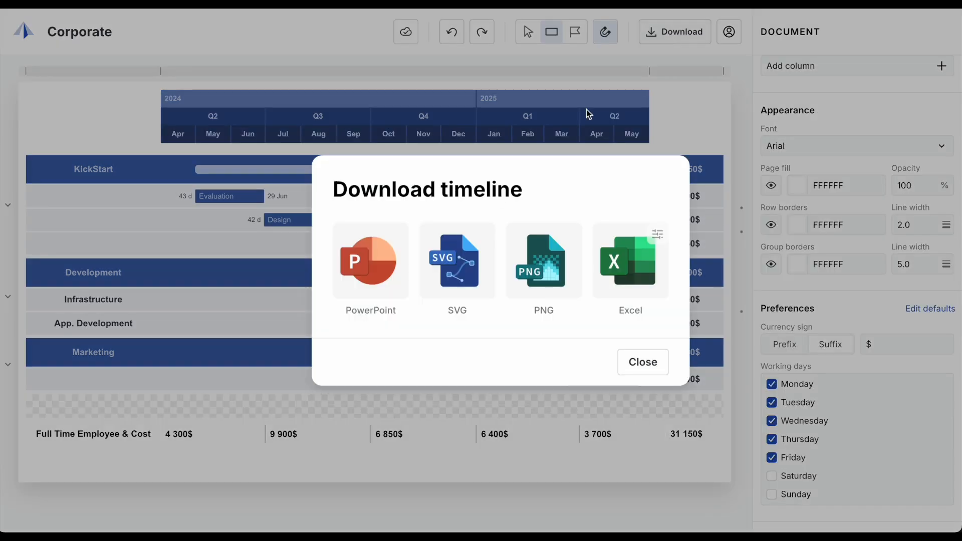
pyautogui.click(389, 264)
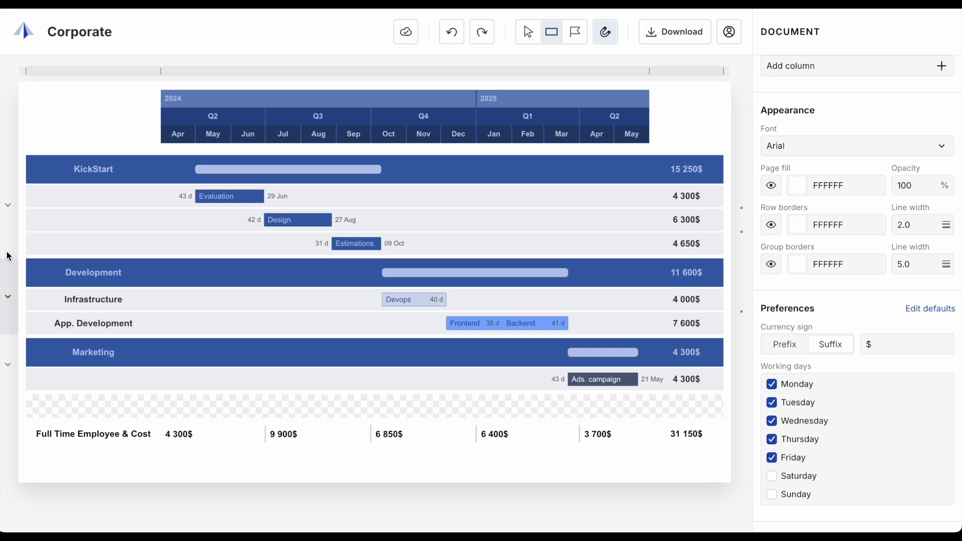
# Fold the KickStart, Development and Marketing groups so only their summary bars are shown
pyautogui.click(15, 210)
pyautogui.click(15, 215)
pyautogui.click(16, 236)
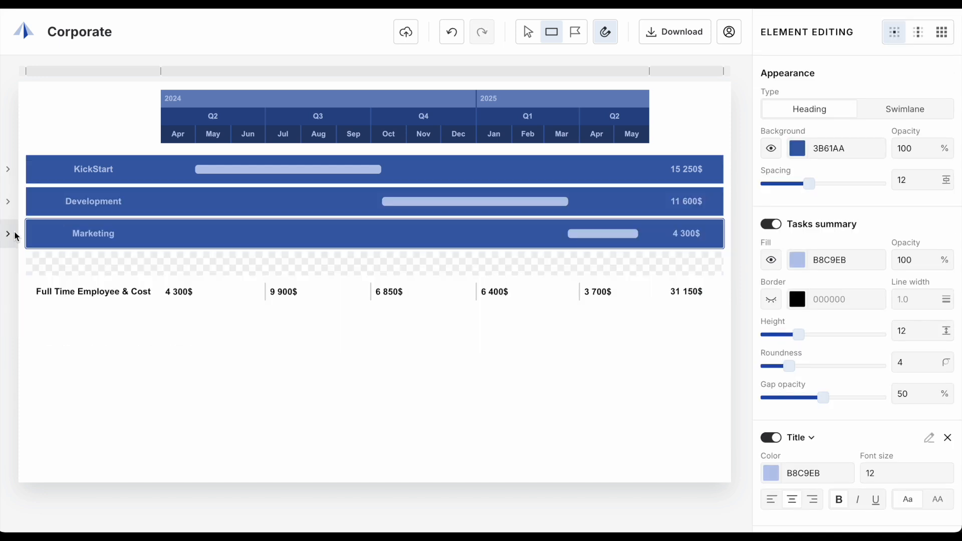
# Add an FTE tier below the Cost breakdown tier in the chart's footer
pyautogui.click(147, 352)
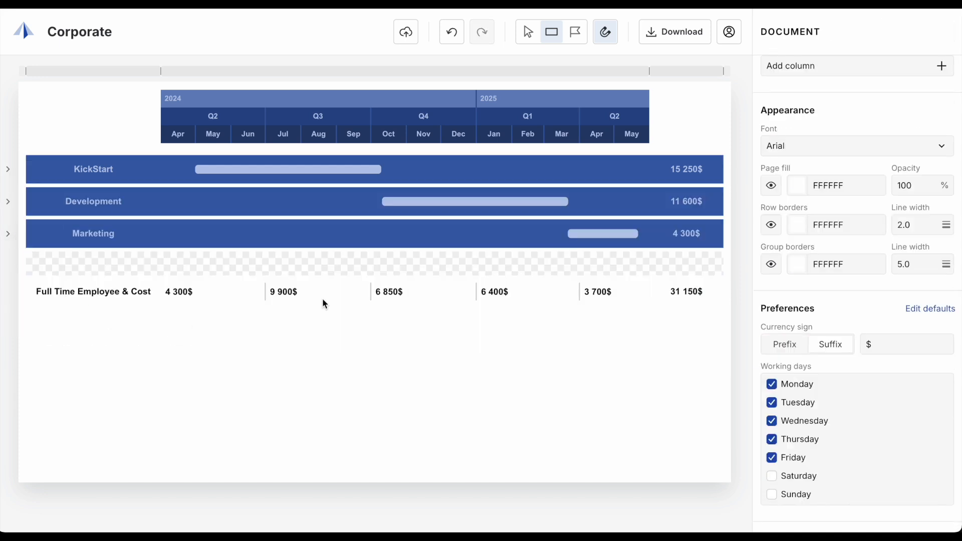
pyautogui.click(601, 290)
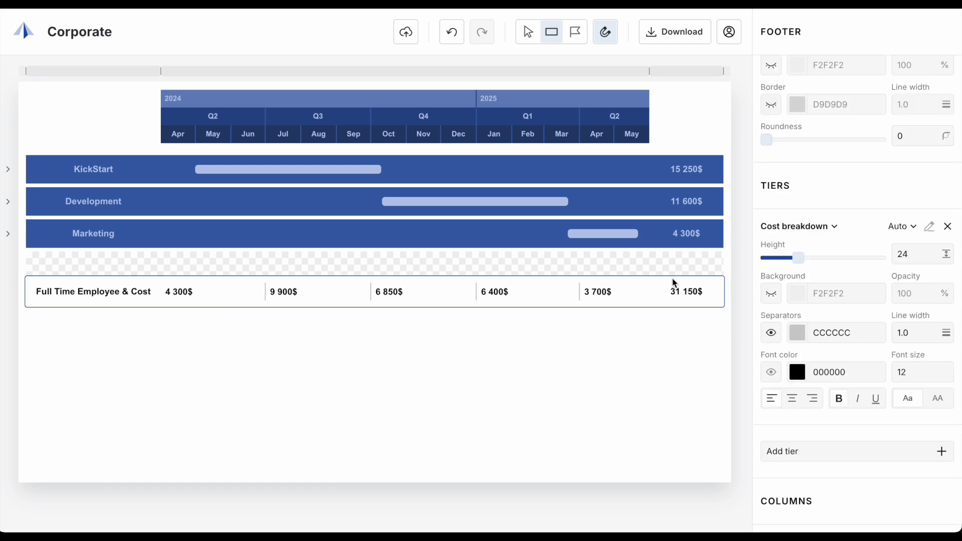
pyautogui.scroll(-2, 818, 251)
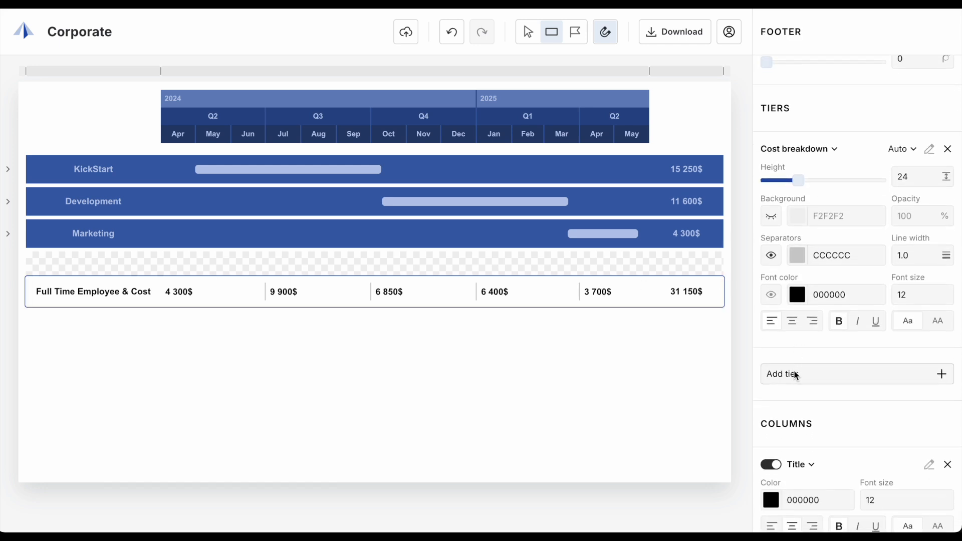
pyautogui.click(796, 375)
pyautogui.click(786, 441)
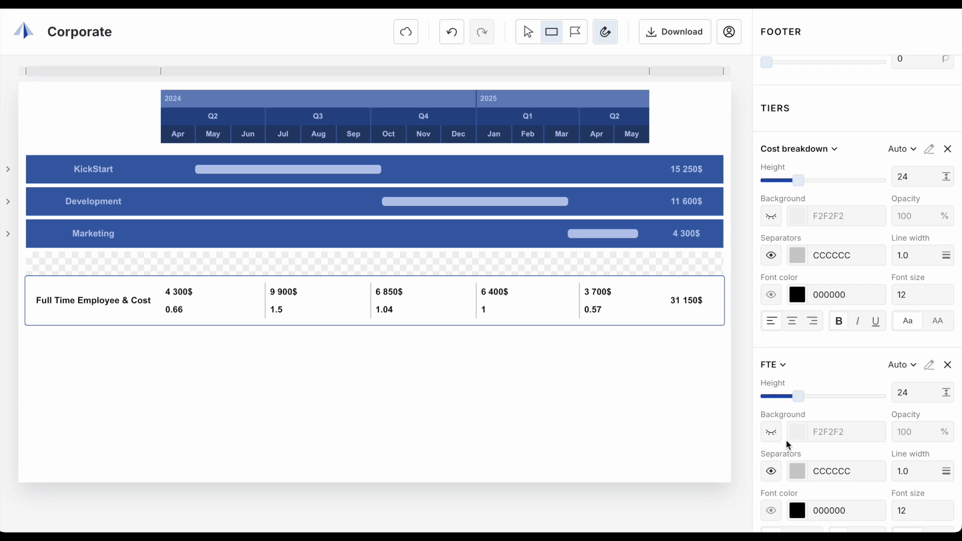
pyautogui.click(665, 399)
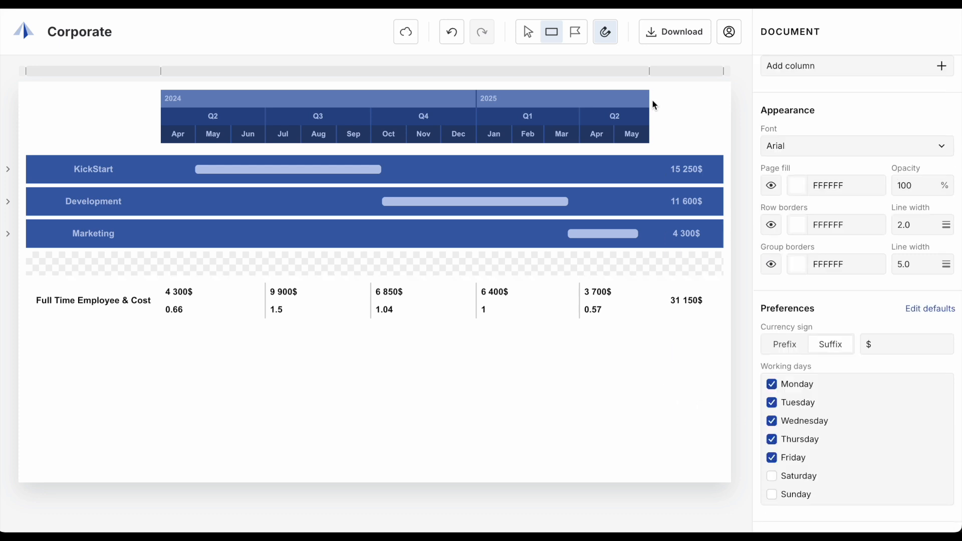
# Export the updated chart and paste it onto the Executive Summary slide in PowerPoint
pyautogui.click(676, 34)
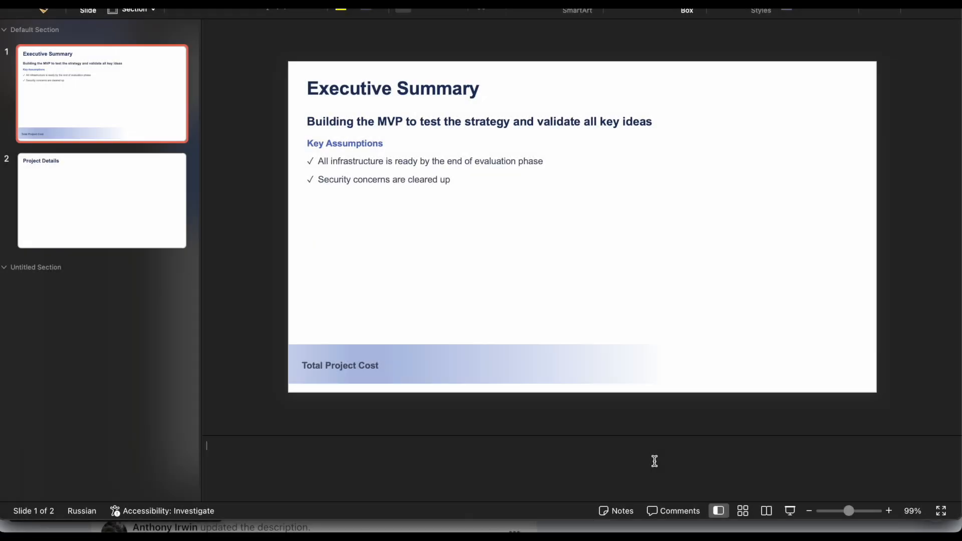
pyautogui.press('super+v')
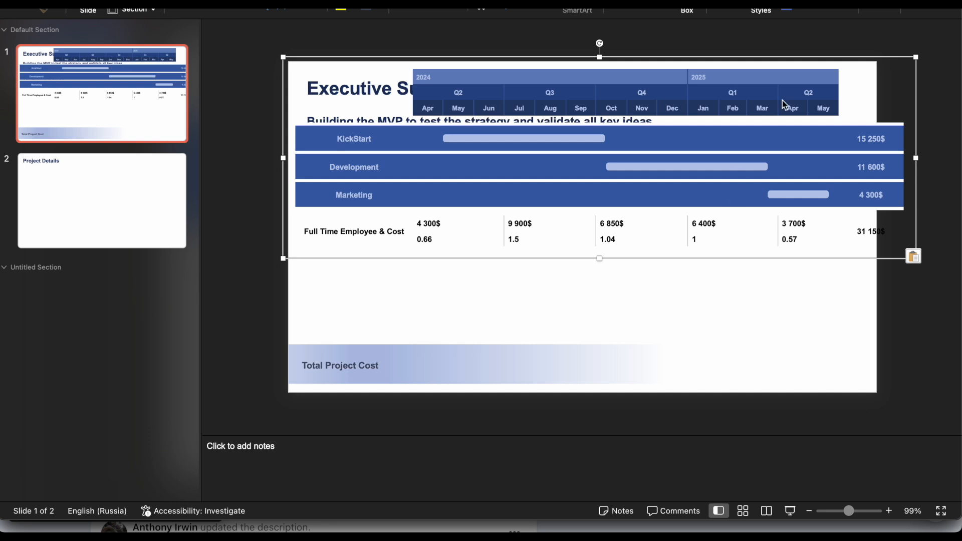
# Place the pasted chart directly above the Total Project Cost band and resize it to fit the slide's width
pyautogui.moveTo(873, 58); pyautogui.dragTo(867, 154)
pyautogui.moveTo(593, 157); pyautogui.dragTo(593, 169)
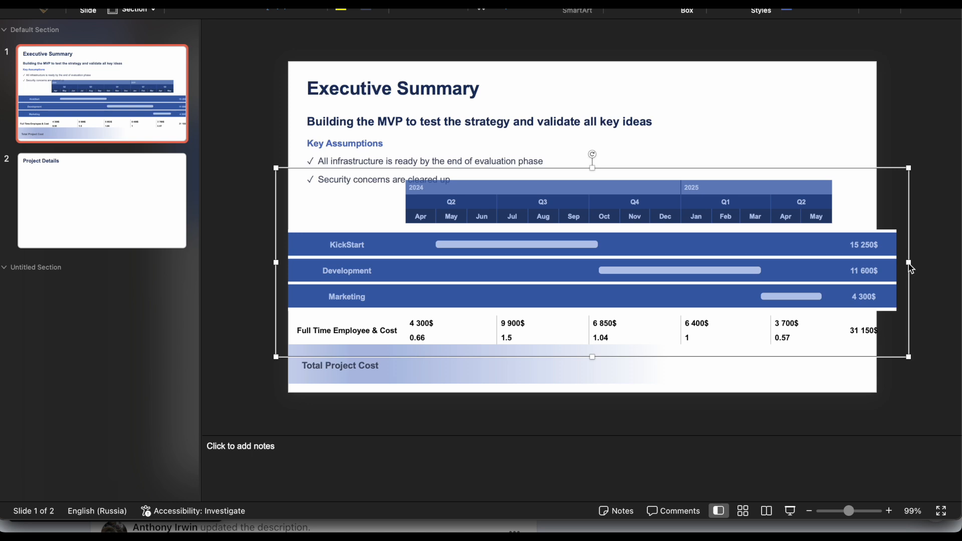
pyautogui.moveTo(892, 263); pyautogui.dragTo(873, 262)
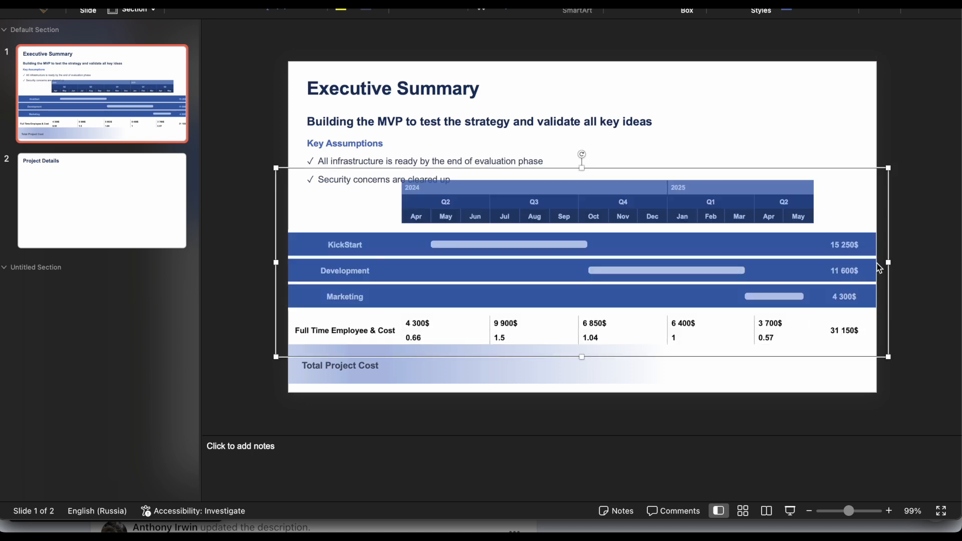
# Ungroup the pasted chart and delete the 2024 and 2025 year labels from its timescale header
pyautogui.press('alt+shift+super+g')
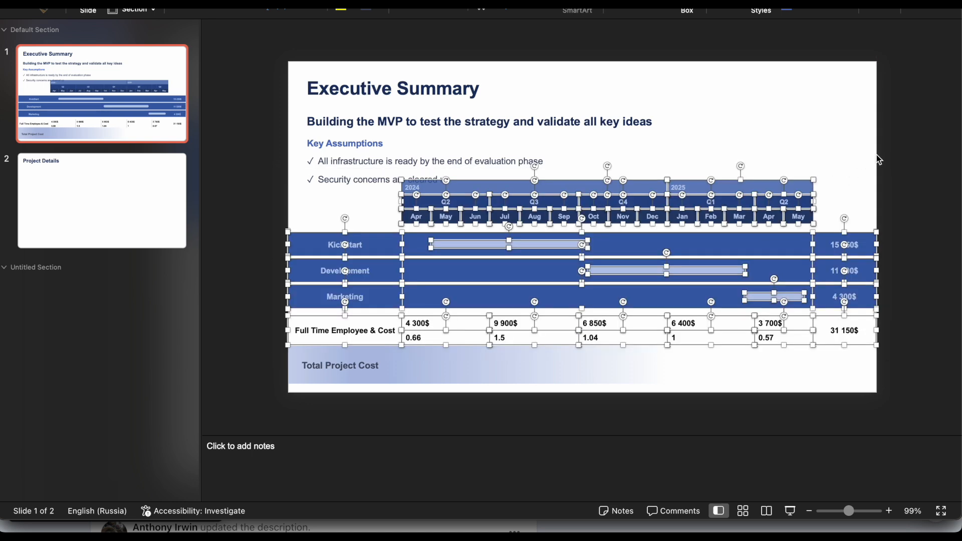
pyautogui.click(876, 155)
pyautogui.moveTo(839, 165); pyautogui.dragTo(369, 200)
pyautogui.press('Delete')
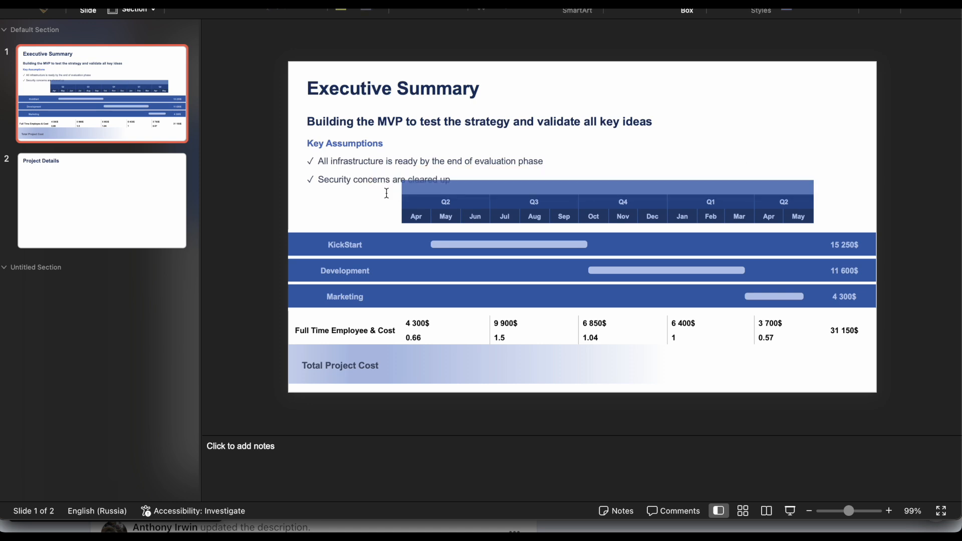